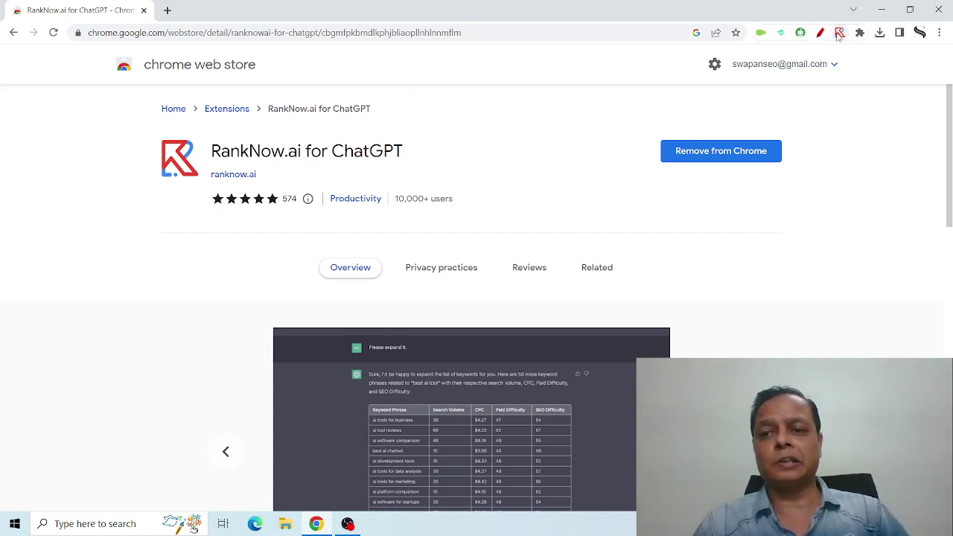
# Open the ChatGPT prompt library through the RankNow.ai extension and view its available topics and SEO sub-topics
pyautogui.click(838, 34)
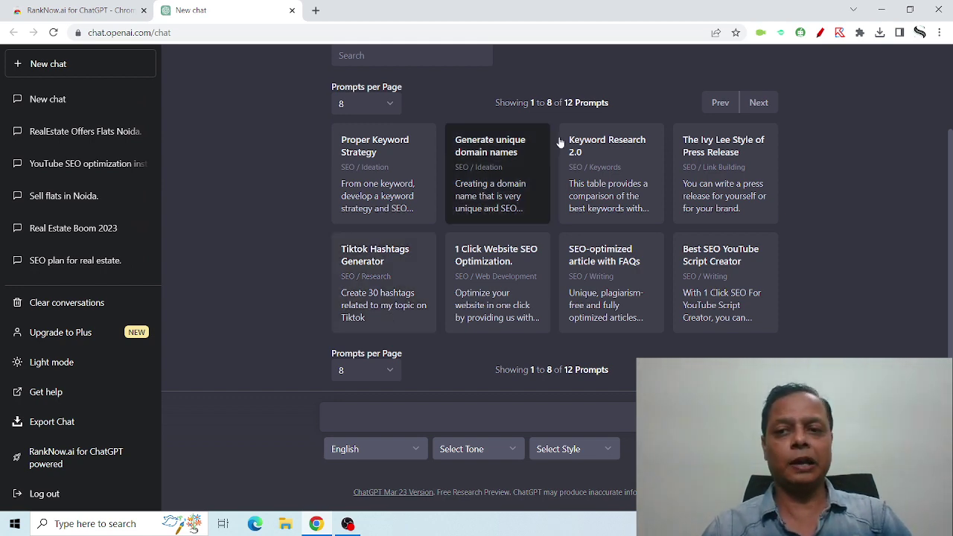
pyautogui.scroll(2, 888, 245)
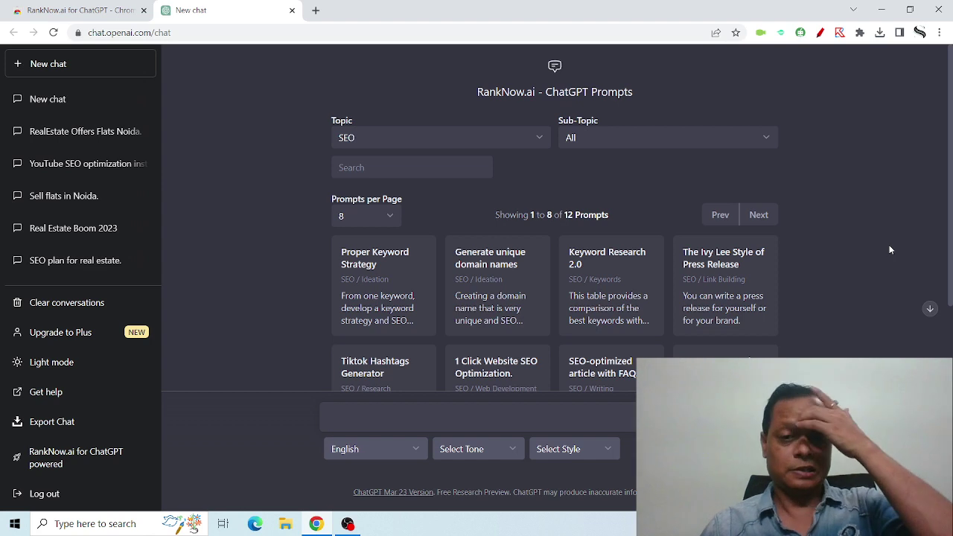
pyautogui.click(542, 138)
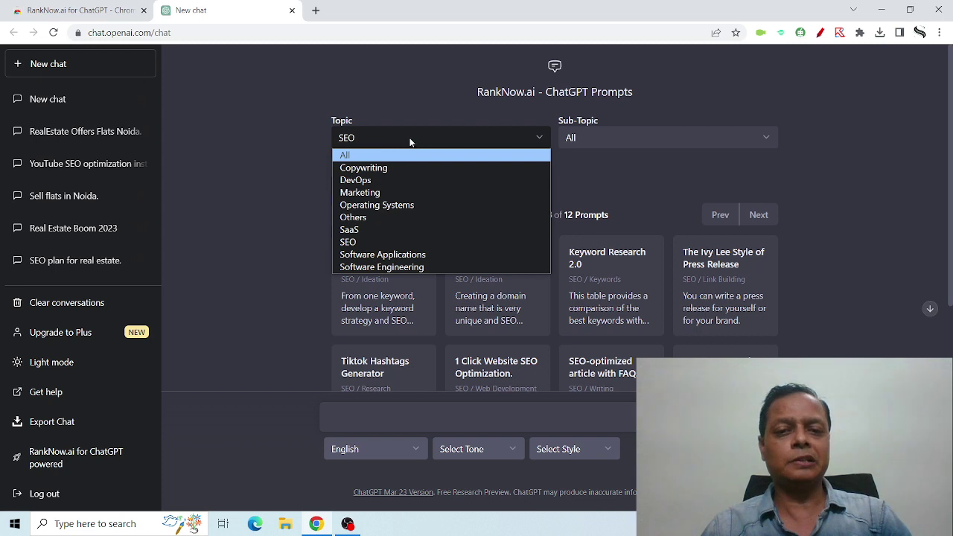
pyautogui.click(847, 182)
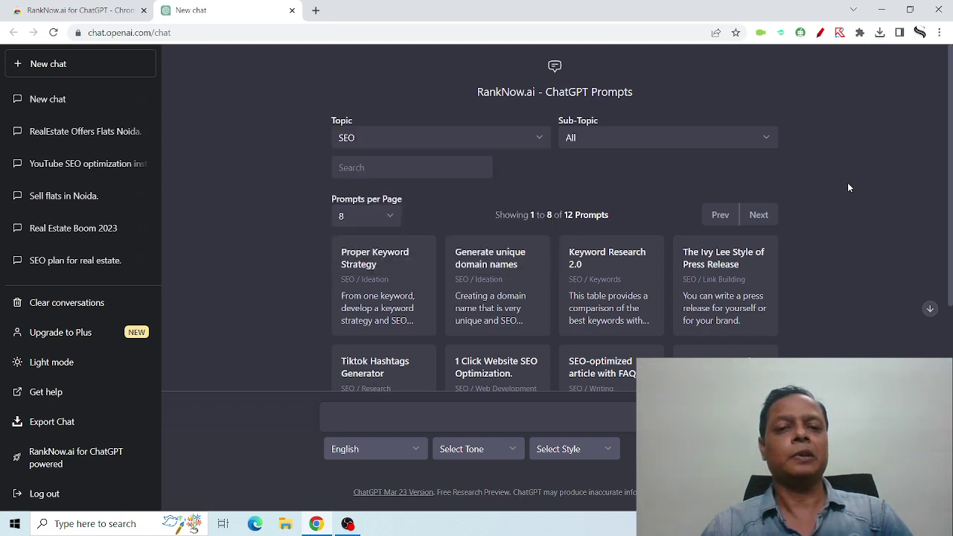
pyautogui.click(699, 138)
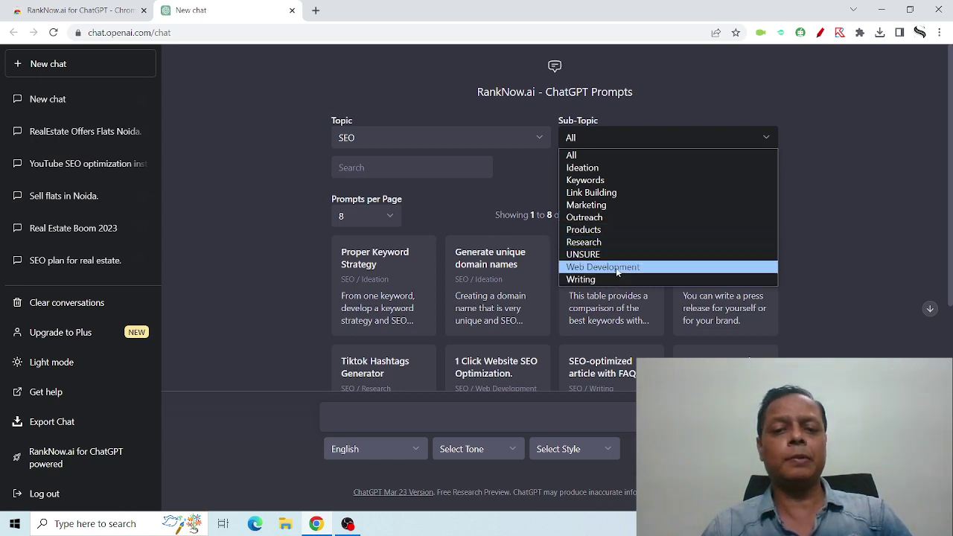
pyautogui.click(856, 206)
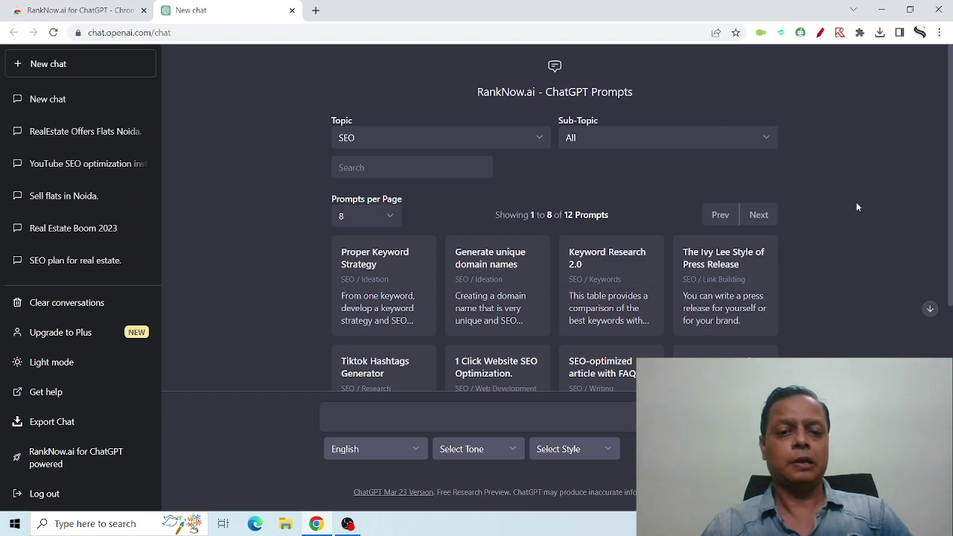
# Run the Proper Keyword Strategy prompt for the keyword "seo services noida"
pyautogui.scroll(-1, 856, 206)
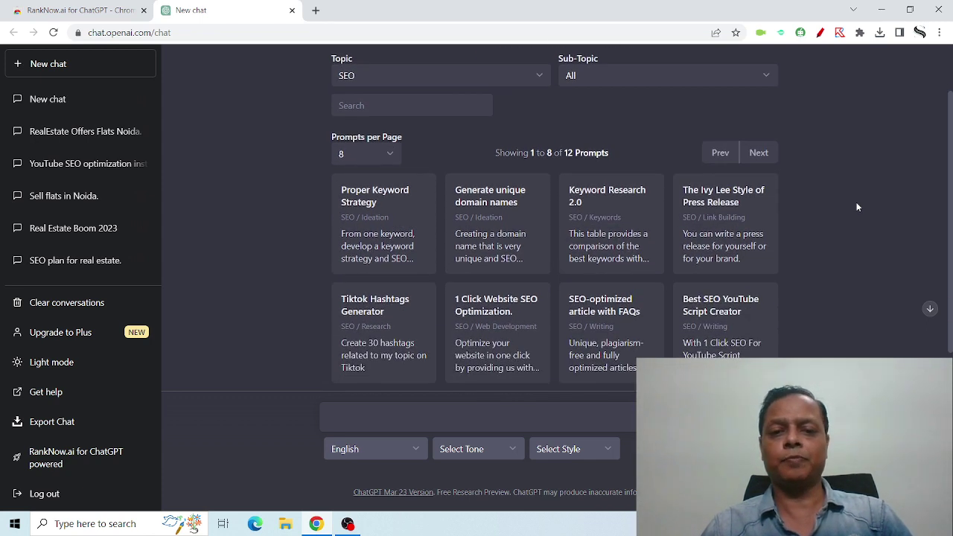
pyautogui.click(389, 255)
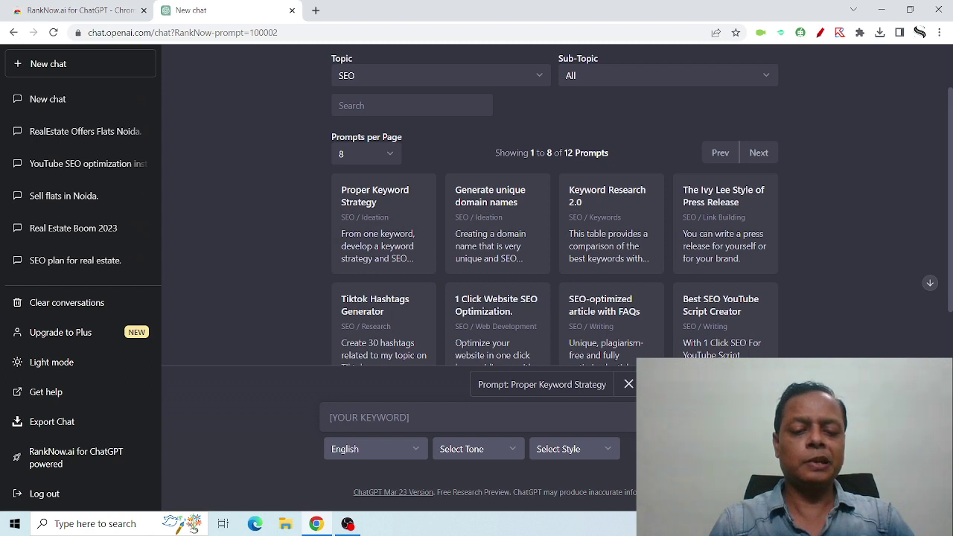
pyautogui.write('s')
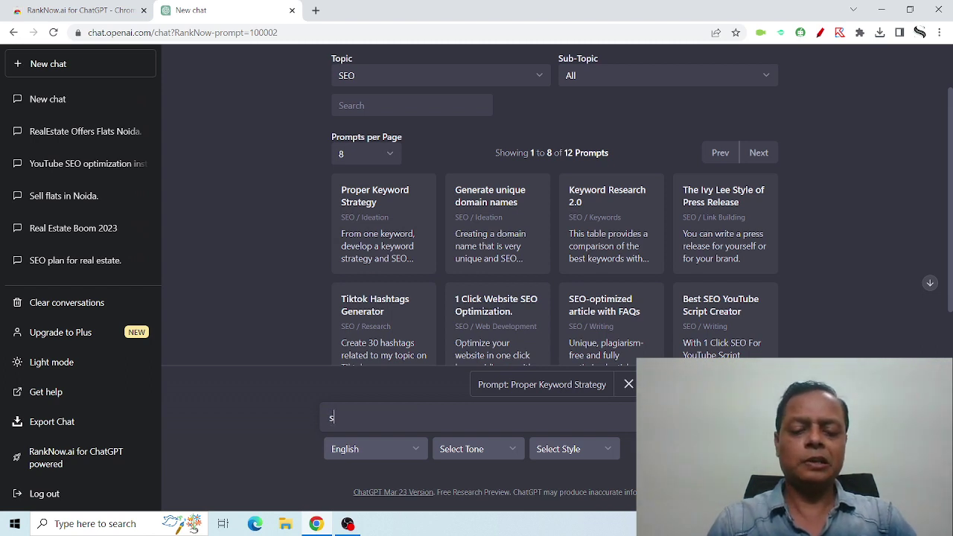
pyautogui.write('eo servi')
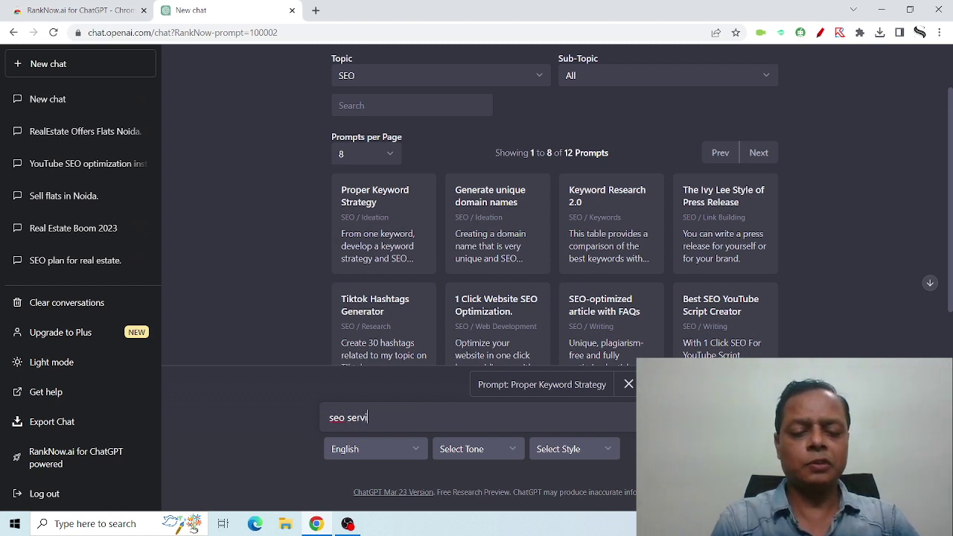
pyautogui.write('ces noida')
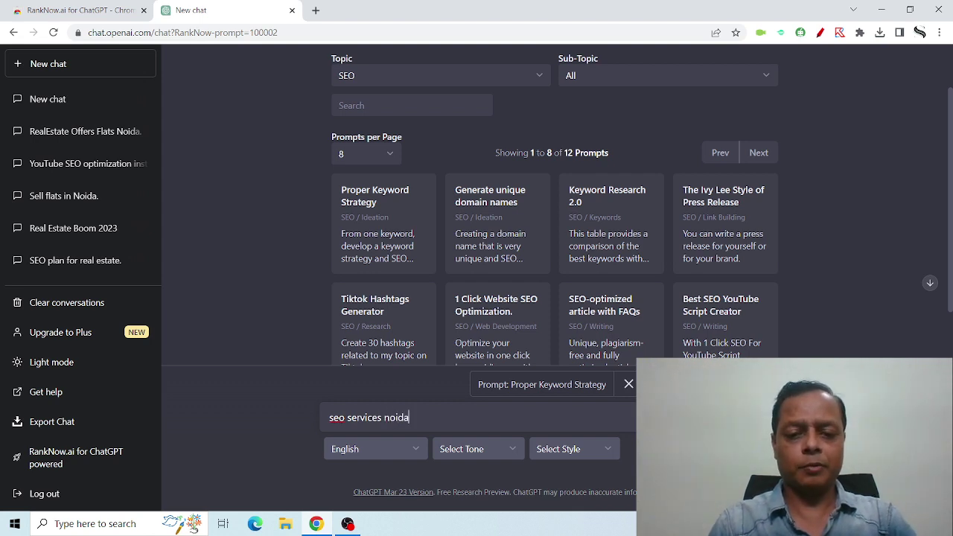
pyautogui.press('Return')
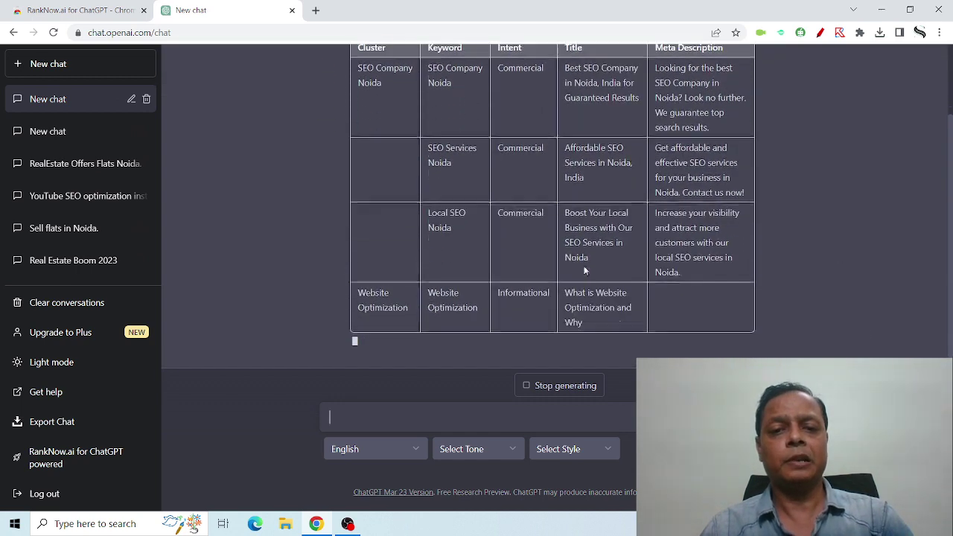
# Examine the generated keyword strategy table, including its clusters, keywords, search intent, titles and meta descriptions
pyautogui.scroll(3, 494, 185)
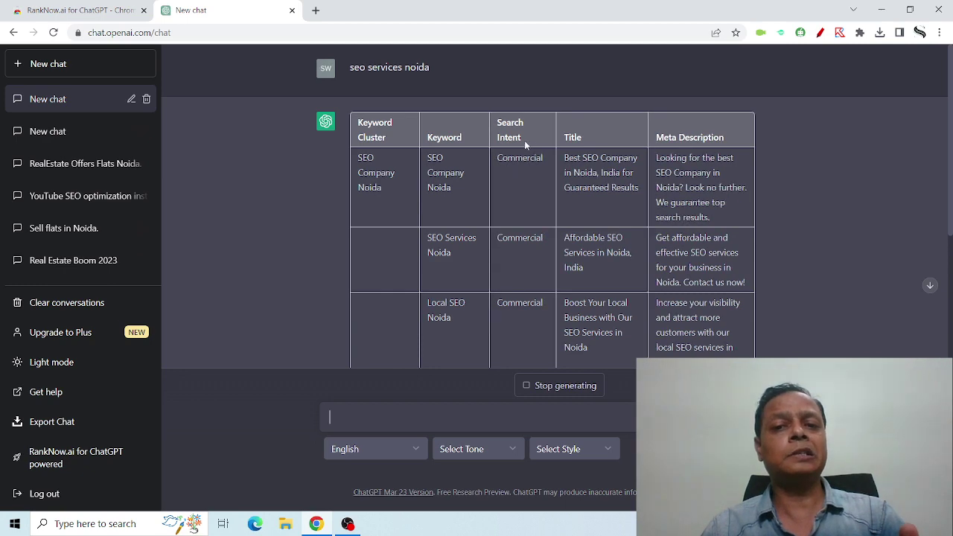
pyautogui.scroll(-2, 511, 215)
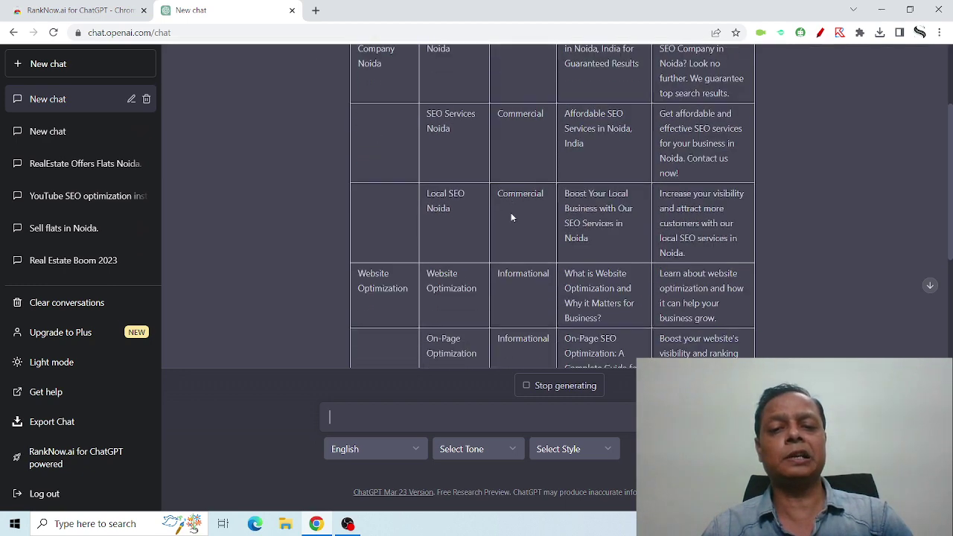
pyautogui.scroll(1, 510, 214)
pyautogui.scroll(-2, 511, 214)
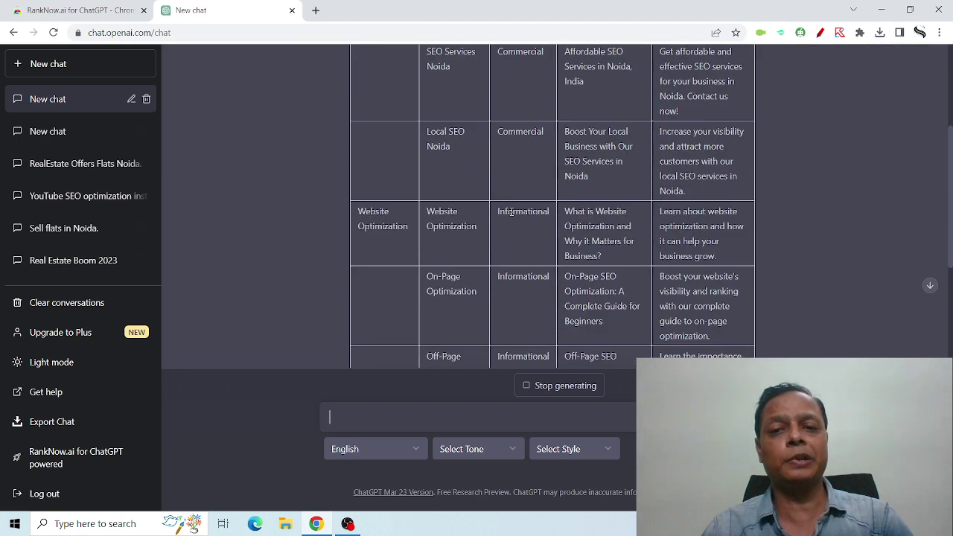
pyautogui.scroll(2, 511, 214)
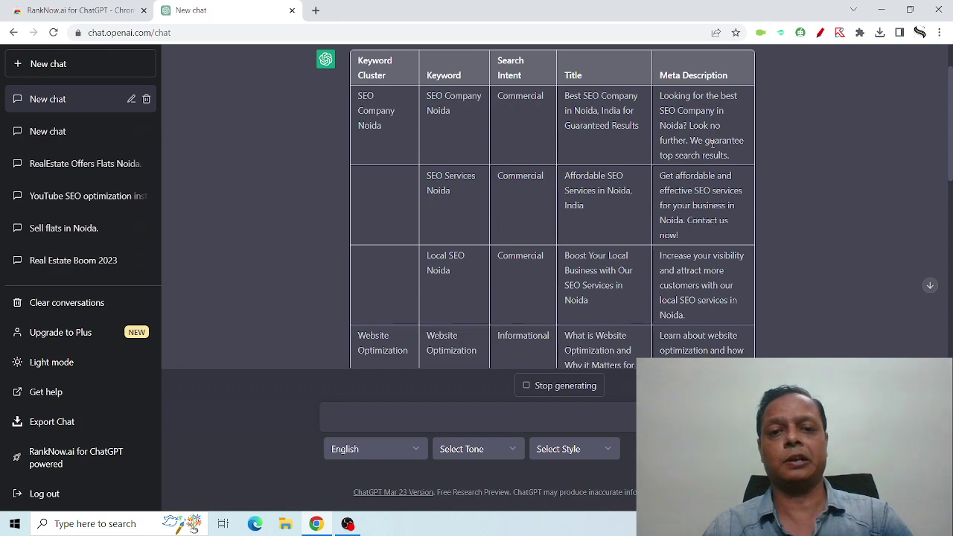
pyautogui.scroll(-7, 712, 144)
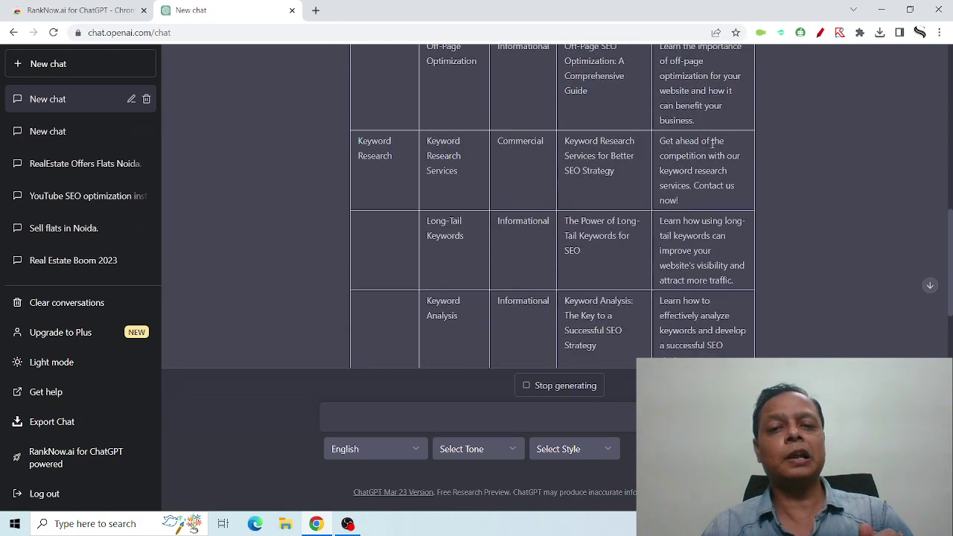
pyautogui.scroll(-3, 713, 144)
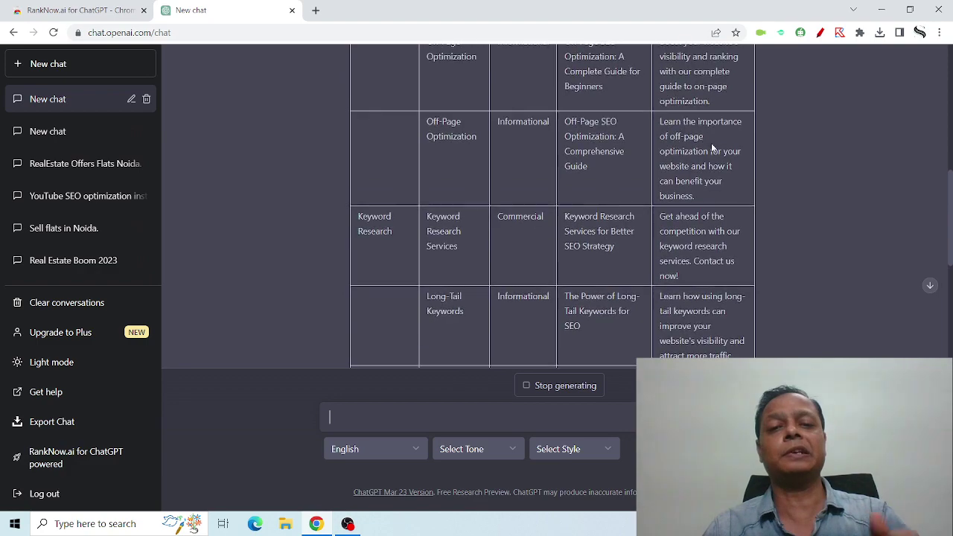
pyautogui.scroll(3, 712, 144)
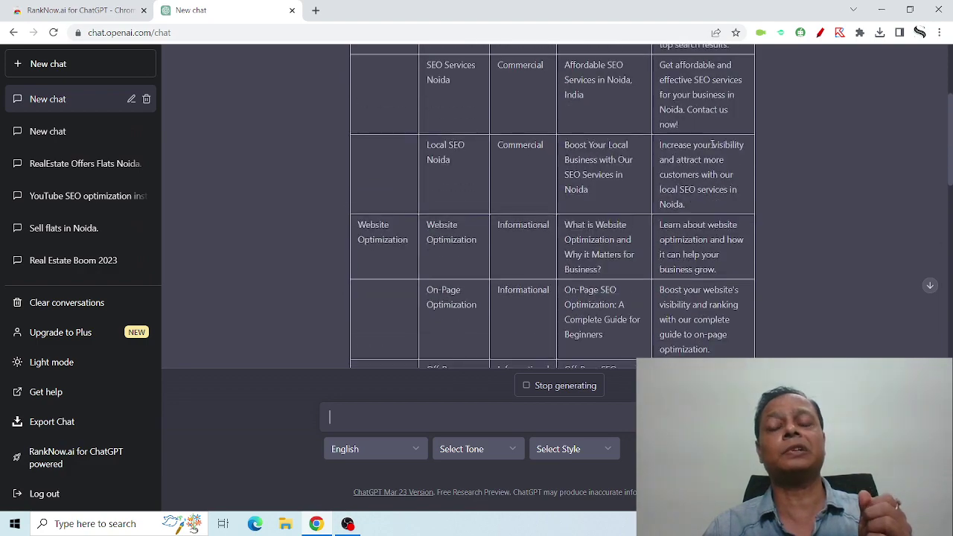
pyautogui.scroll(-6, 712, 144)
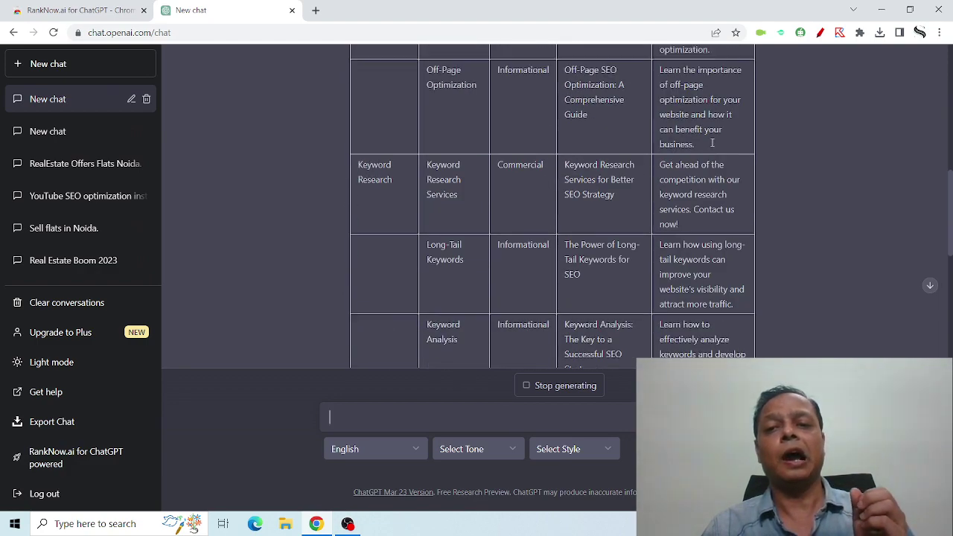
pyautogui.scroll(-5, 713, 144)
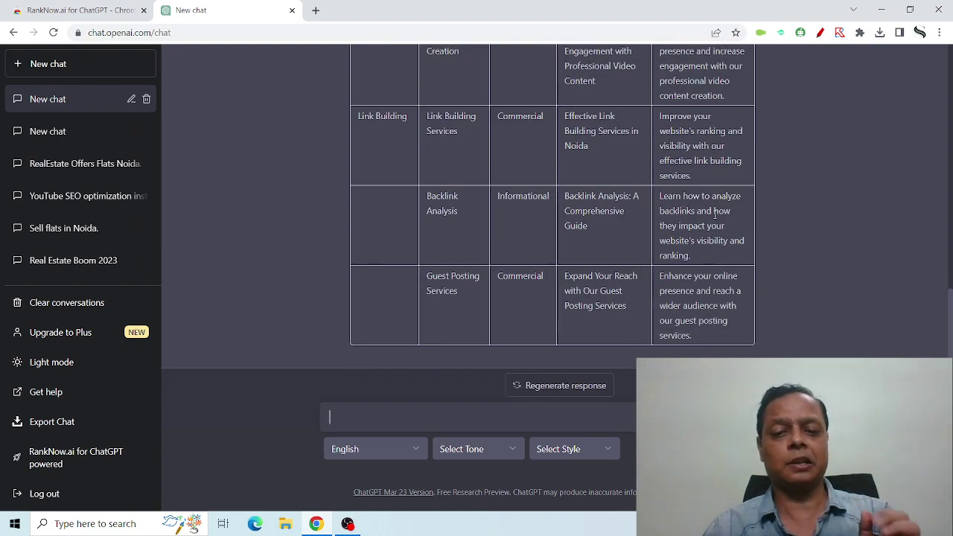
pyautogui.scroll(10, 689, 220)
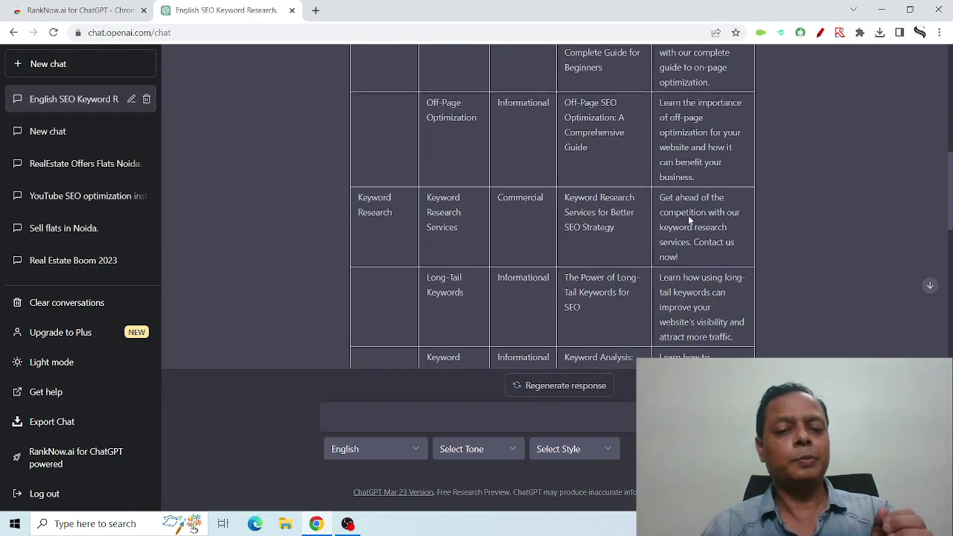
pyautogui.scroll(3, 689, 215)
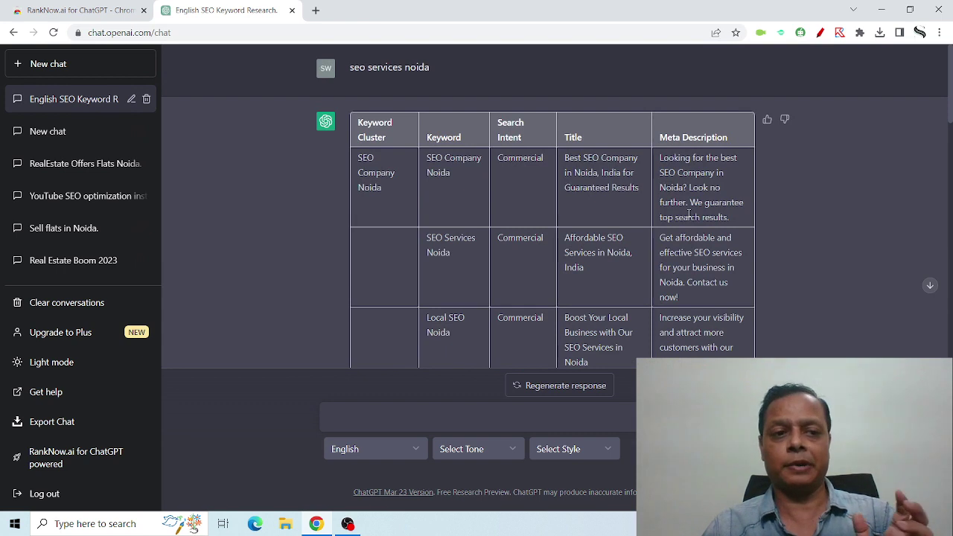
# Start a new chat and run the Generate unique domain names prompt for "seo services noida"
pyautogui.click(54, 72)
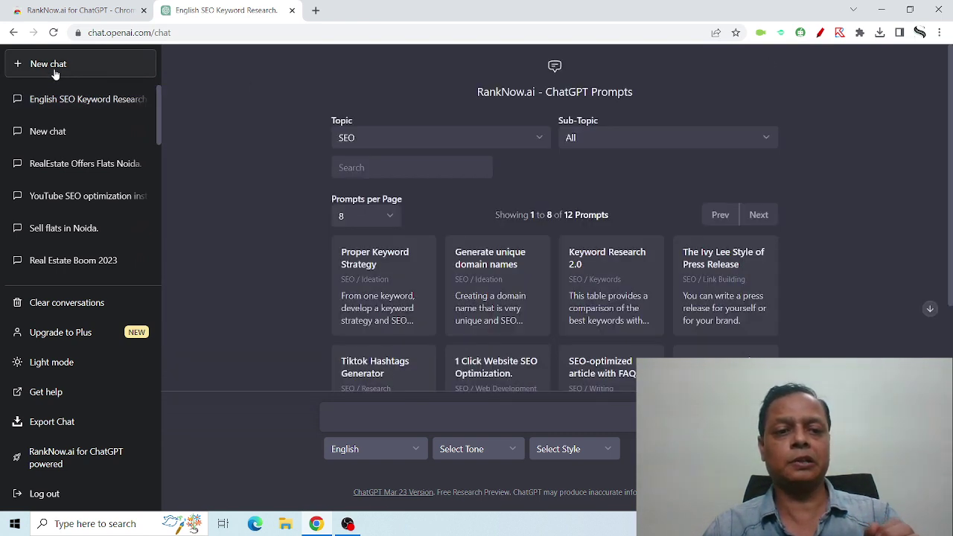
pyautogui.click(514, 278)
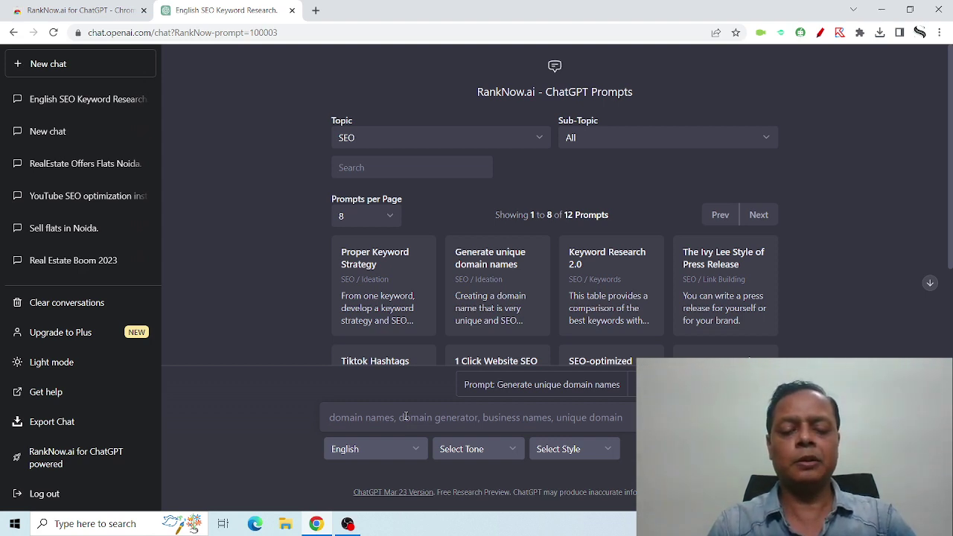
pyautogui.write('se')
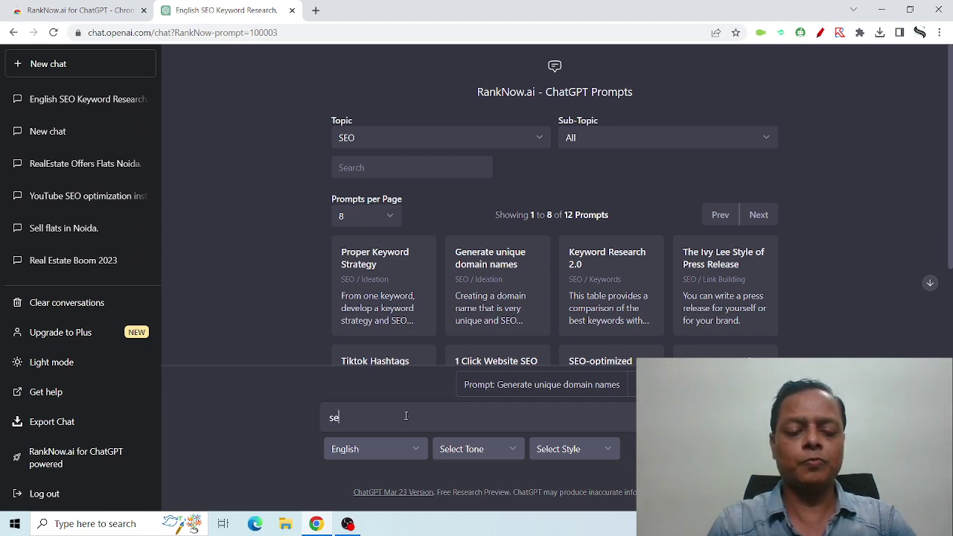
pyautogui.write('o services')
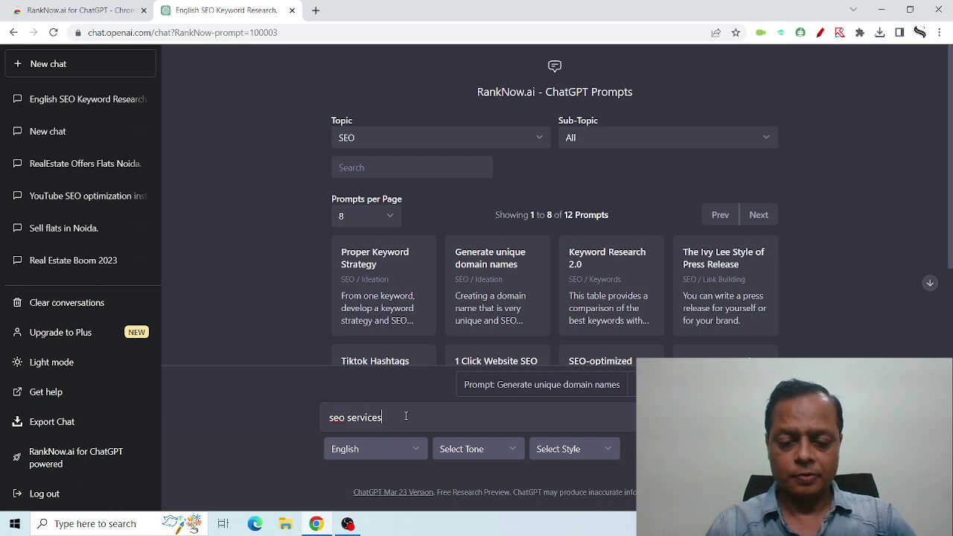
pyautogui.write(' noida')
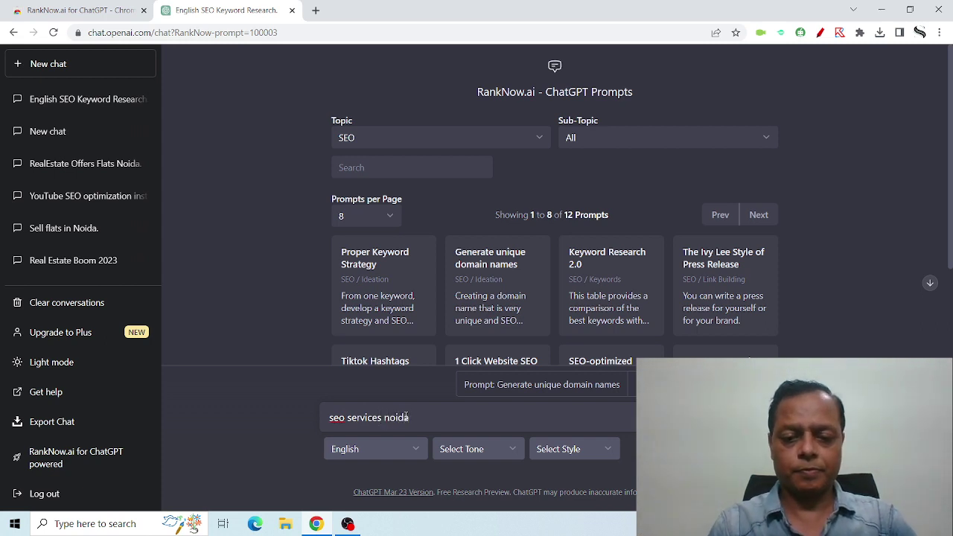
pyautogui.press('Return')
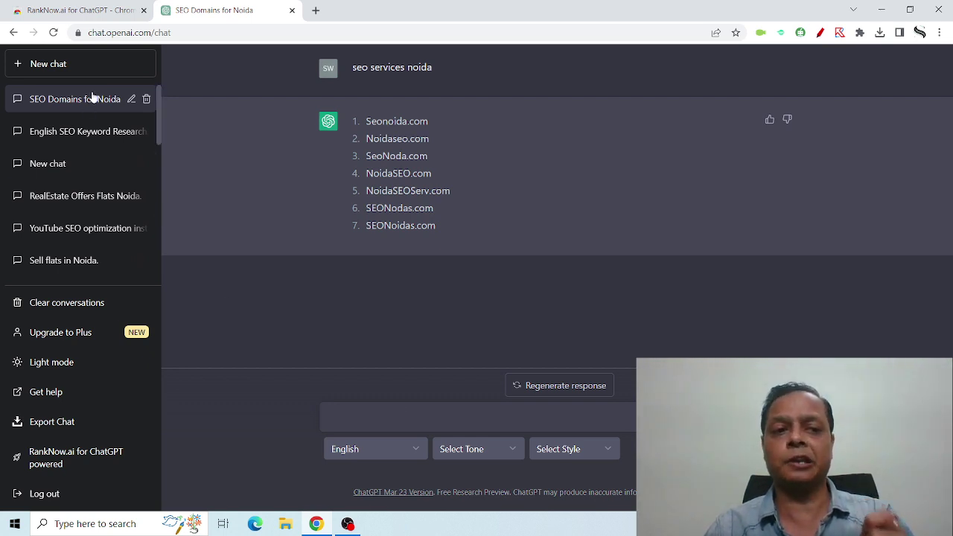
# Run the Keyword Research 2.0 prompt in a new chat with the seed keyword "seo services noida" and review the generated keyword table
pyautogui.click(76, 70)
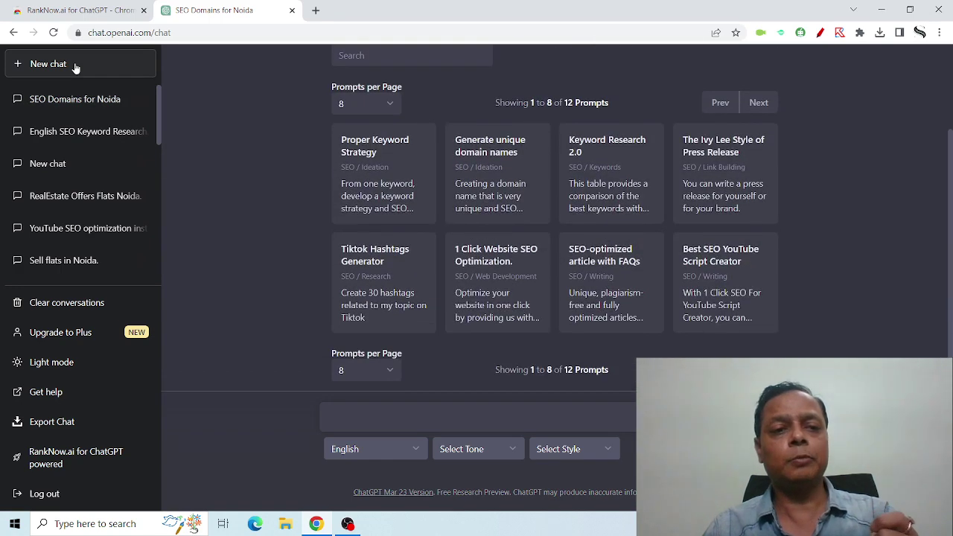
pyautogui.click(625, 206)
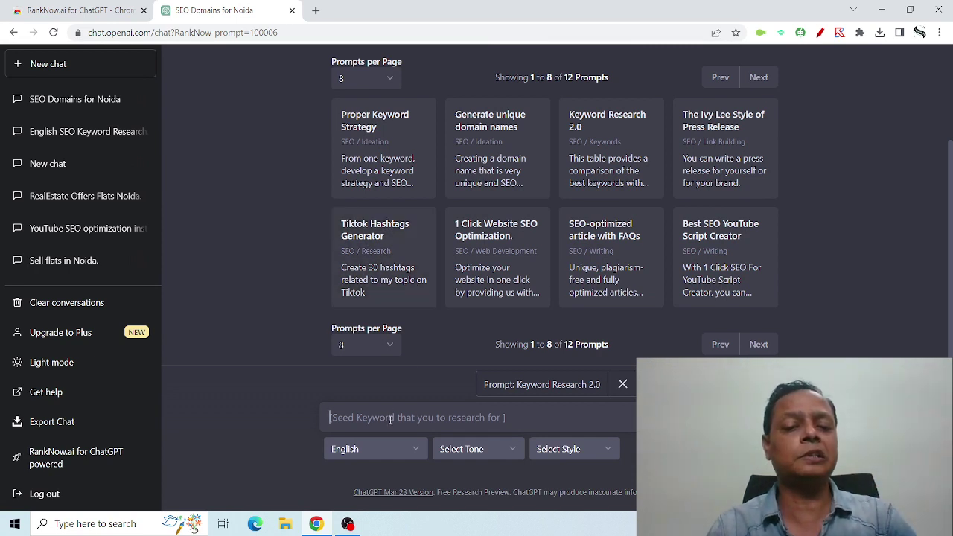
pyautogui.write('seo services noida')
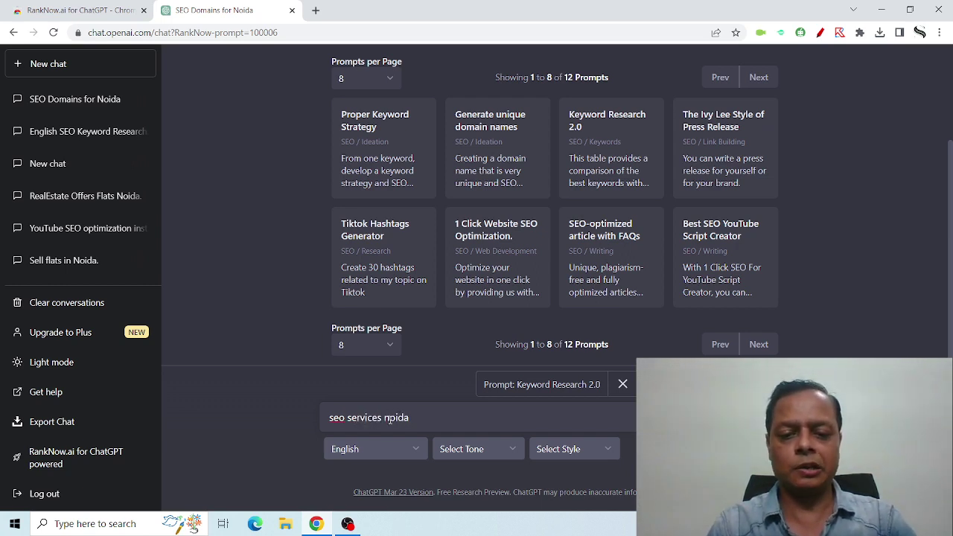
pyautogui.press('Return')
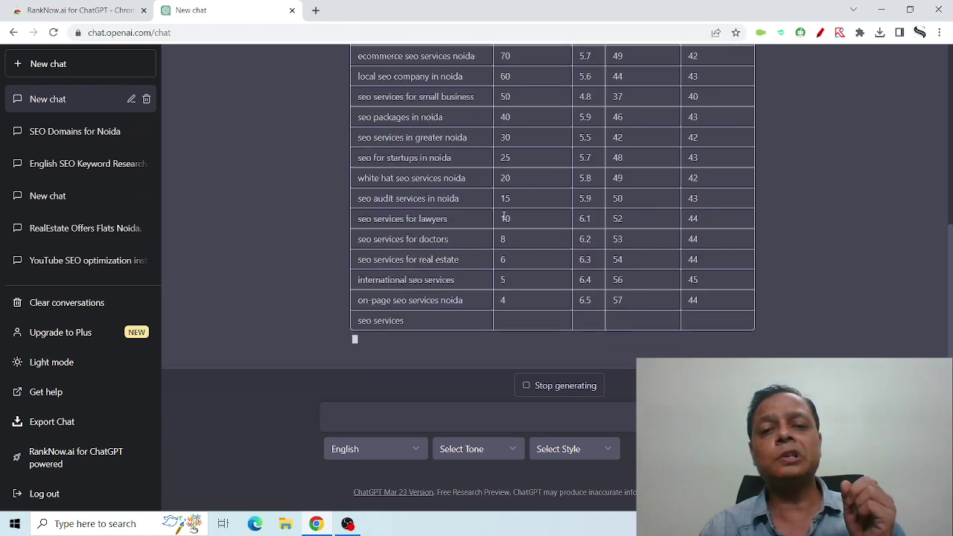
pyautogui.scroll(4, 503, 215)
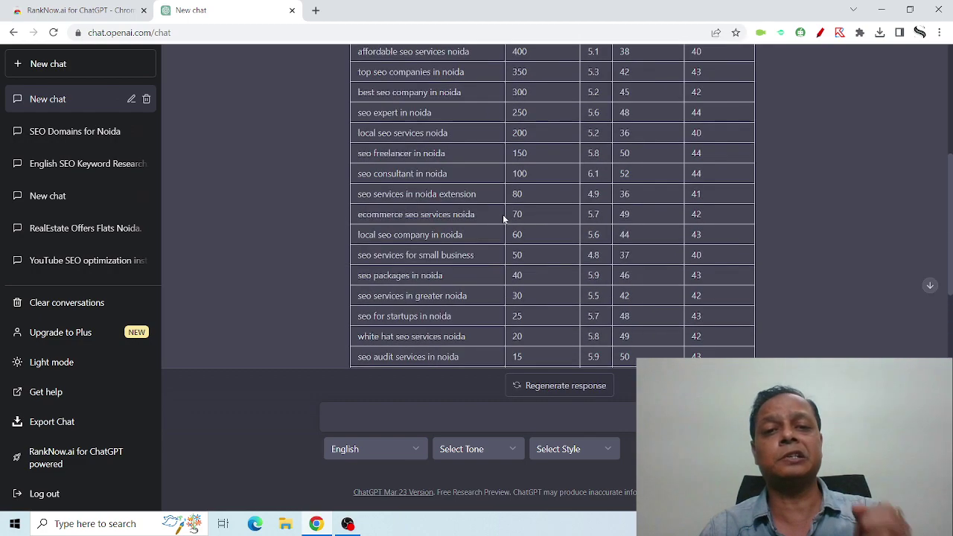
pyautogui.scroll(-3, 502, 214)
pyautogui.scroll(-2, 502, 214)
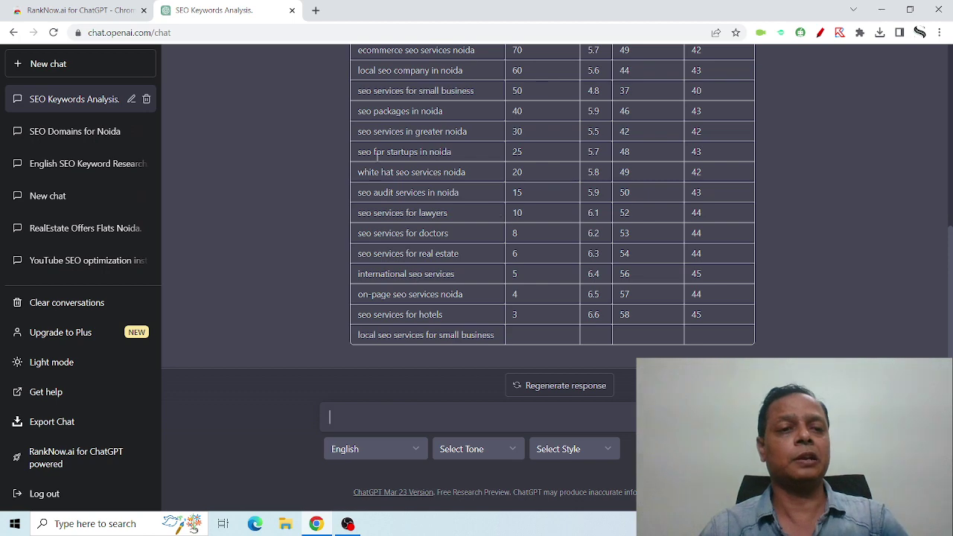
# Run the Tiktok Hashtags Generator prompt in a new chat for "seo services noida" and review the generated hashtags
pyautogui.click(66, 71)
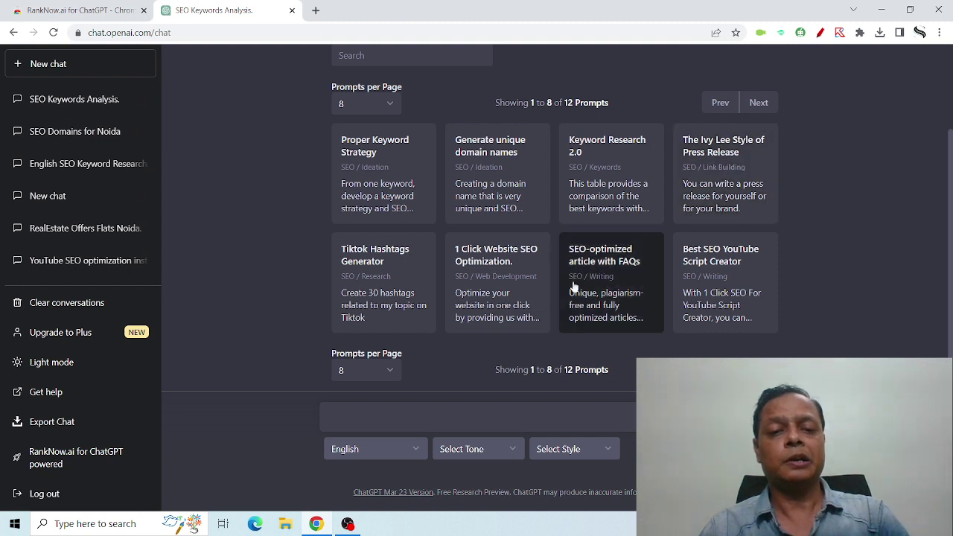
pyautogui.click(389, 307)
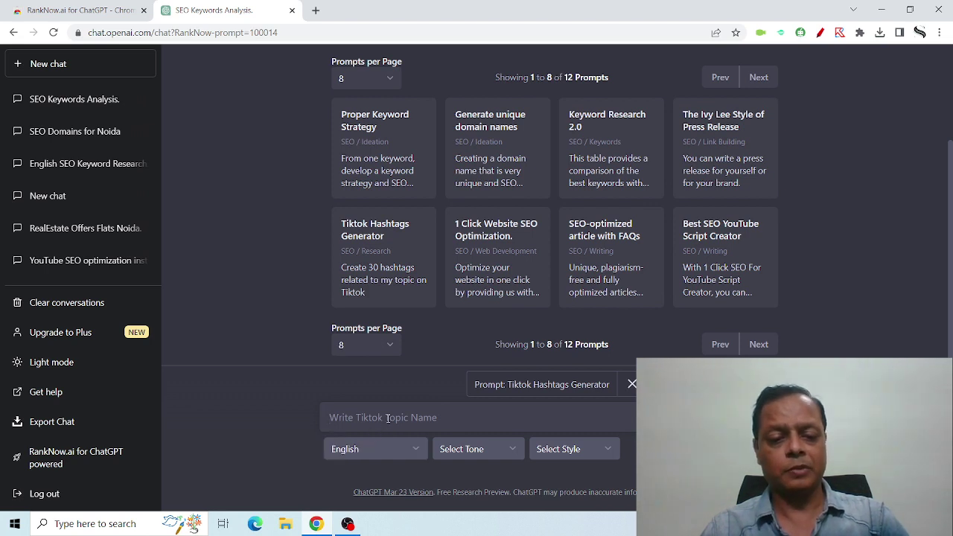
pyautogui.write('seo services noida')
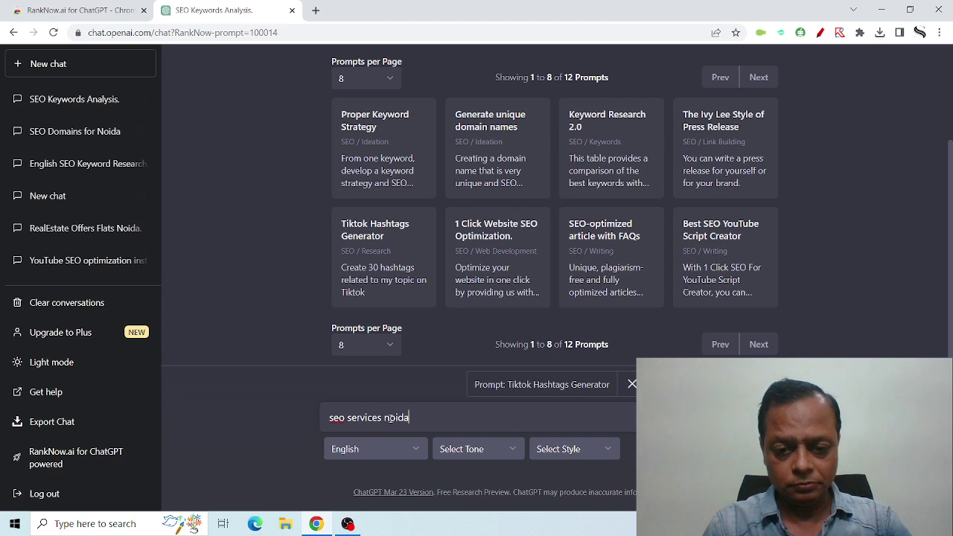
pyautogui.press('Return')
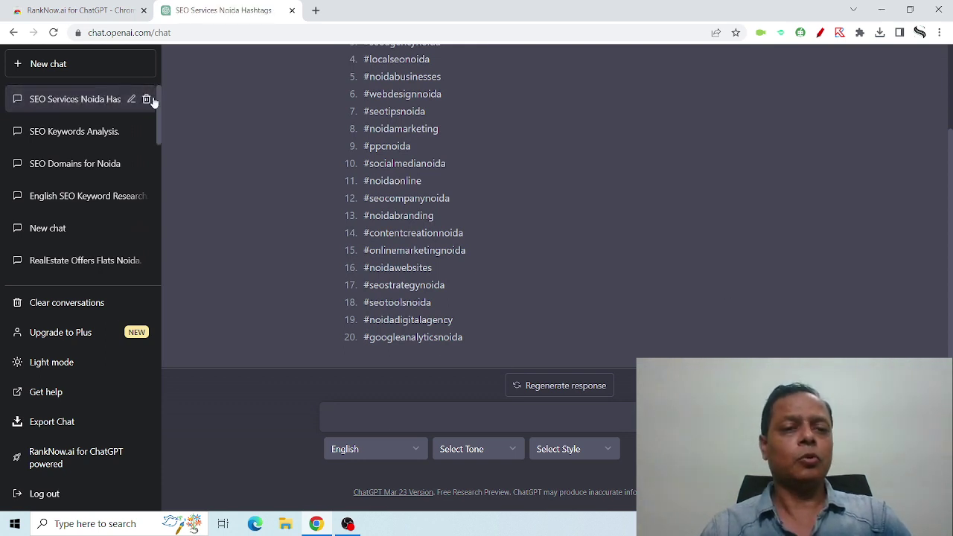
pyautogui.scroll(2, 546, 237)
pyautogui.scroll(-2, 547, 235)
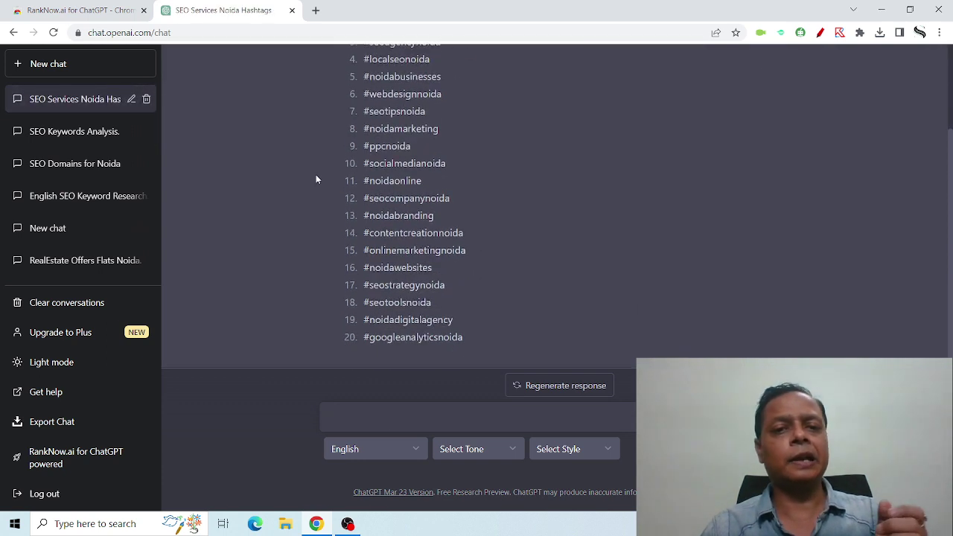
# Run the 1 Click Website SEO Optimization prompt in a new chat for "seo services in noida" and review the suggested pages table
pyautogui.click(75, 65)
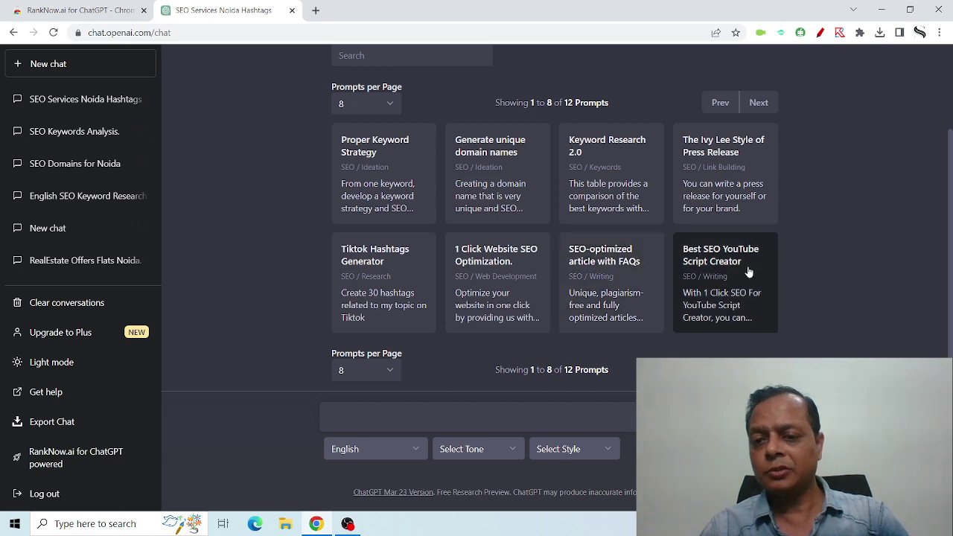
pyautogui.click(492, 266)
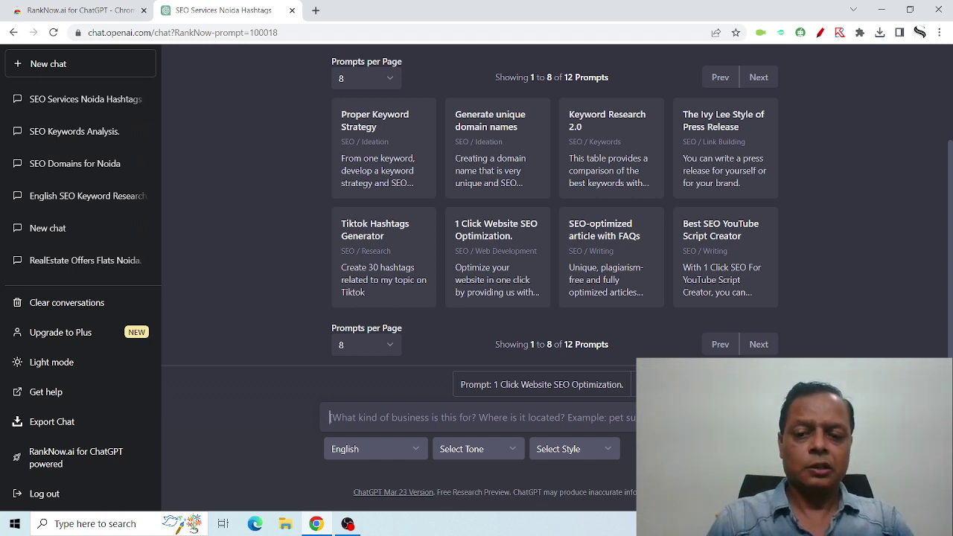
pyautogui.write('seo services in noida')
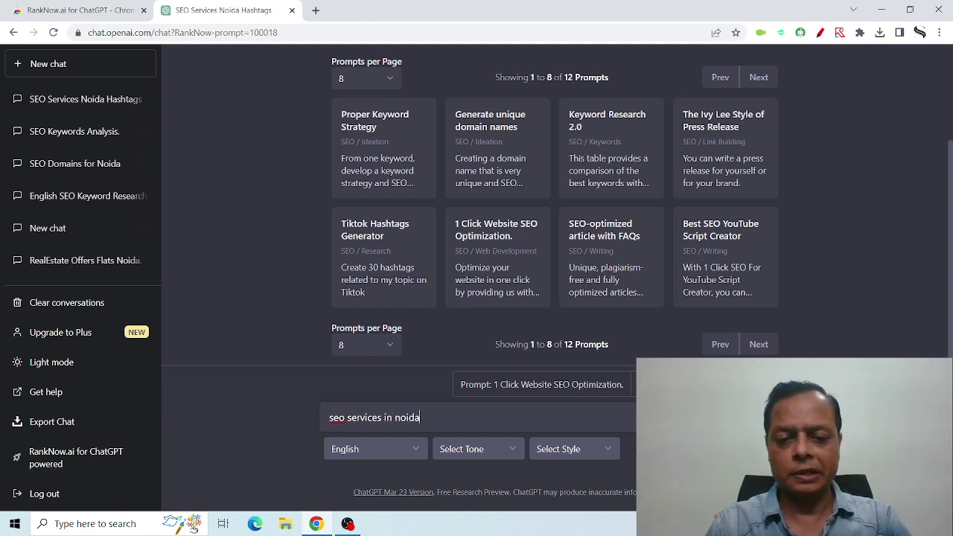
pyautogui.press('Return')
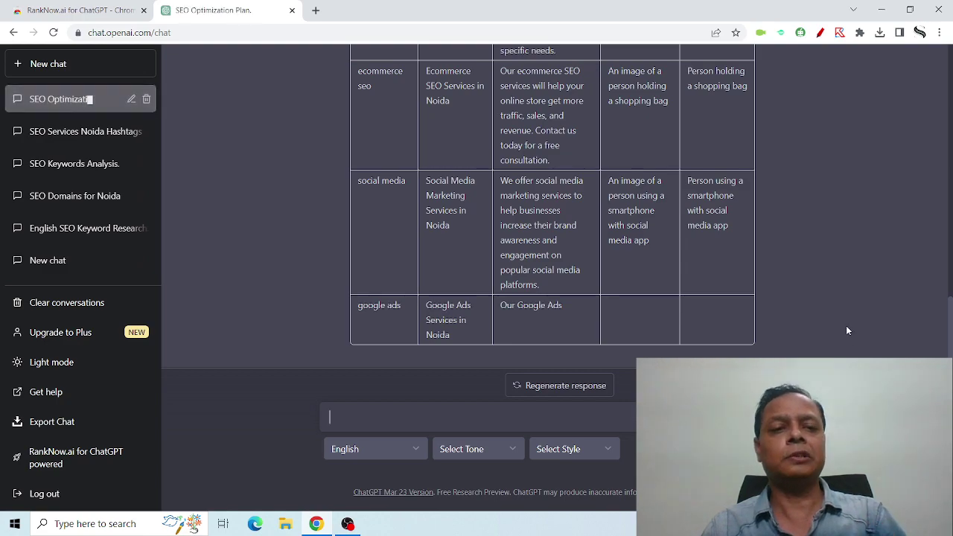
pyautogui.scroll(10, 847, 331)
pyautogui.scroll(10, 846, 331)
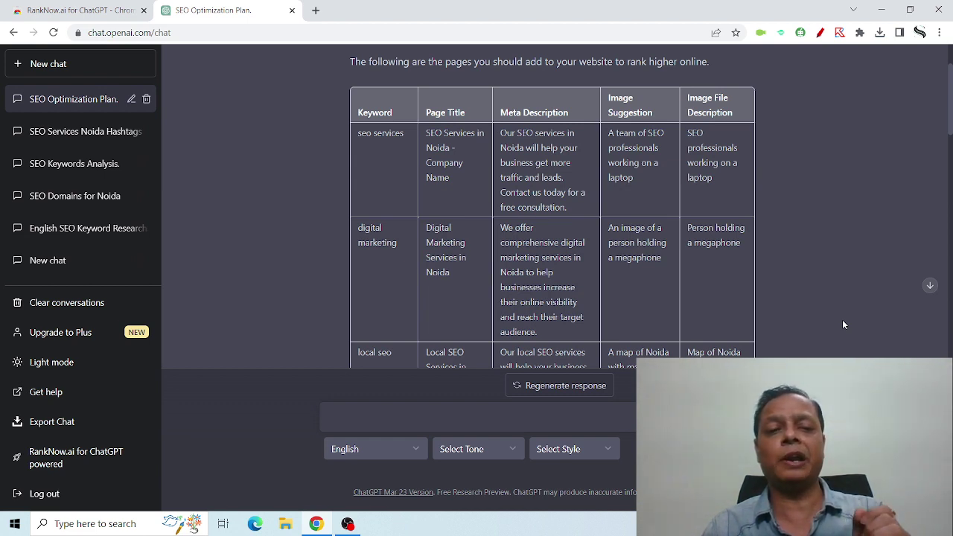
# Start a new chat and choose the Outrank Article prompt from the second page of SEO prompts
pyautogui.click(64, 65)
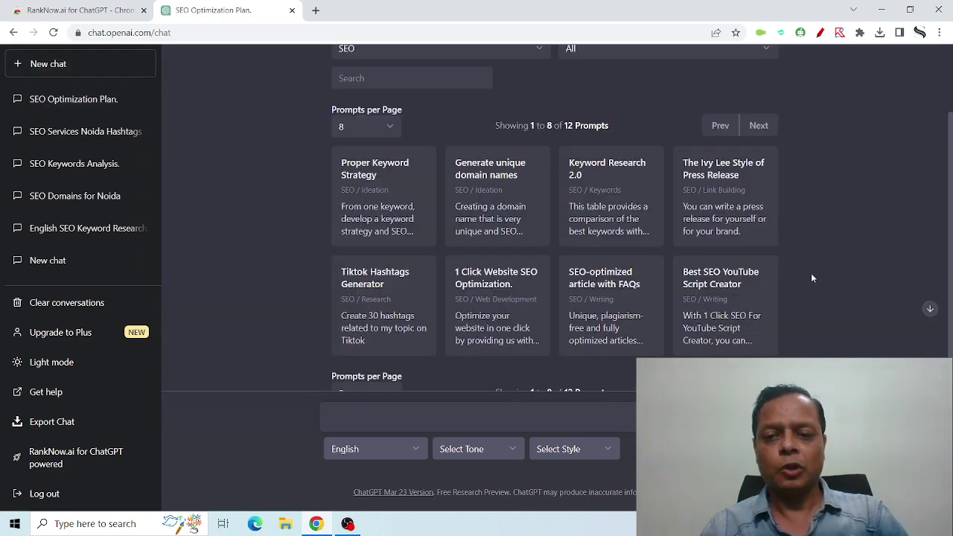
pyautogui.scroll(-1, 803, 335)
pyautogui.click(758, 369)
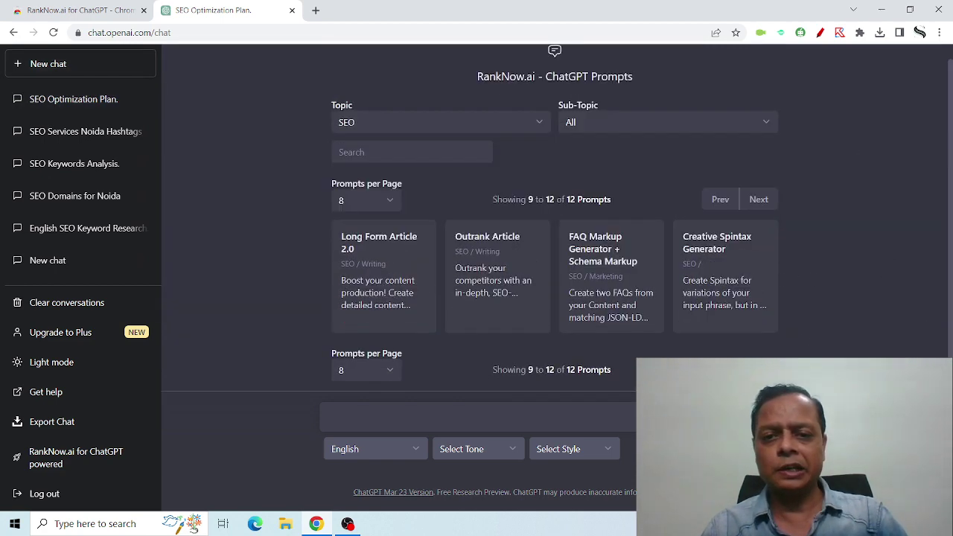
pyautogui.click(502, 279)
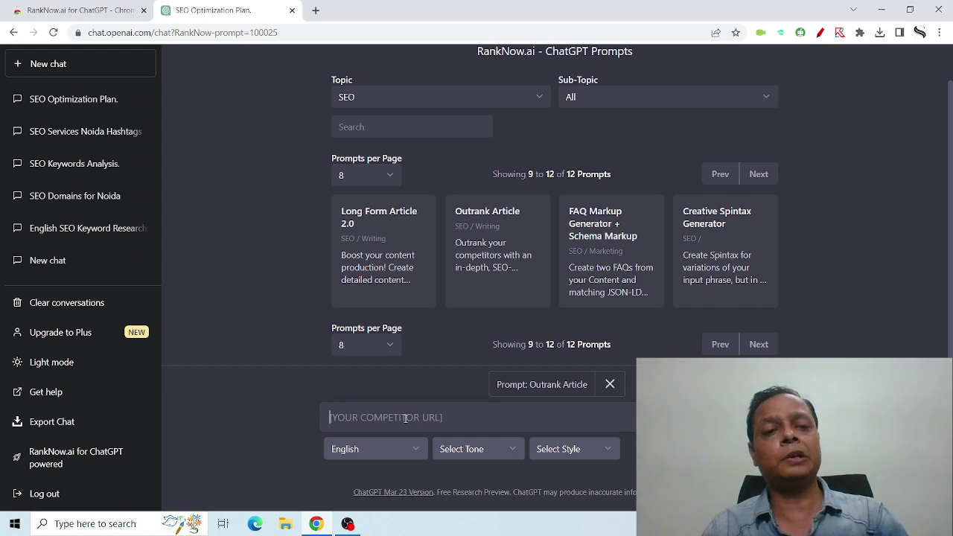
# Open searchengineland.com in a new tab and copy the link address of the article "6 link building techniques for ecommerce"
pyautogui.click(316, 10)
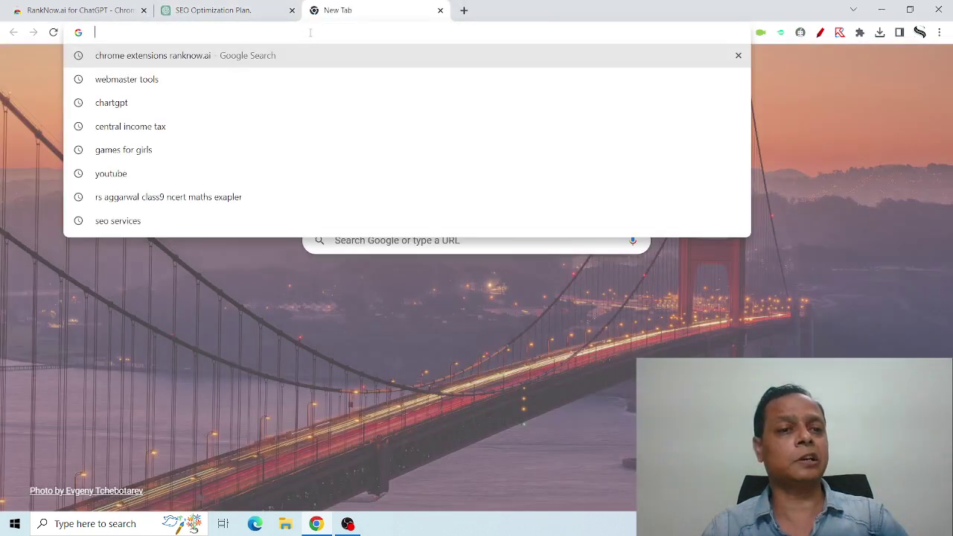
pyautogui.write('sear')
pyautogui.press('Return')
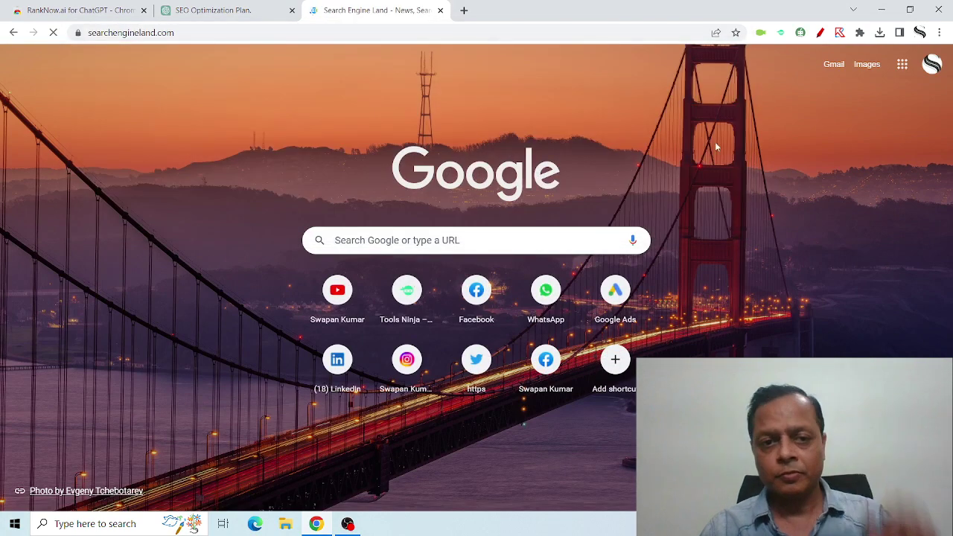
pyautogui.scroll(-2, 481, 403)
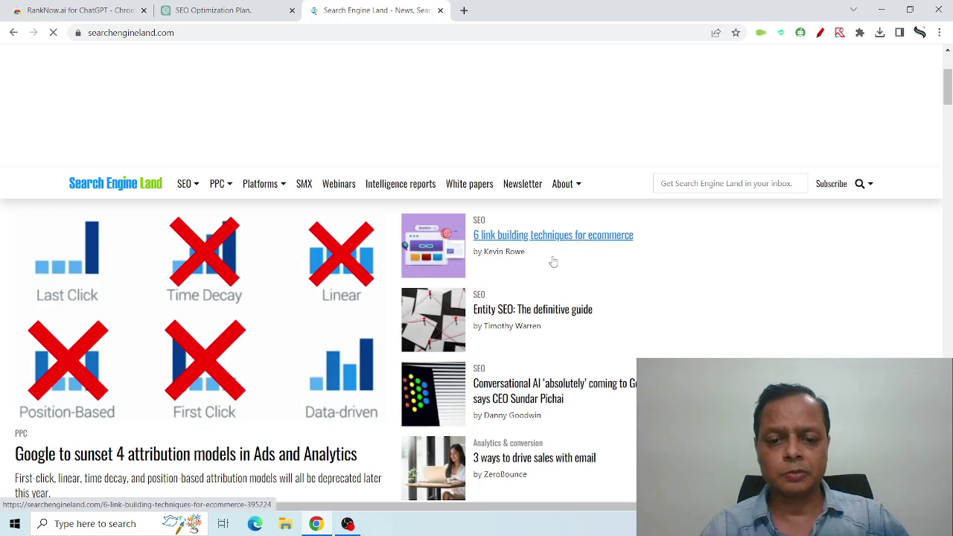
pyautogui.rightClick(570, 242)
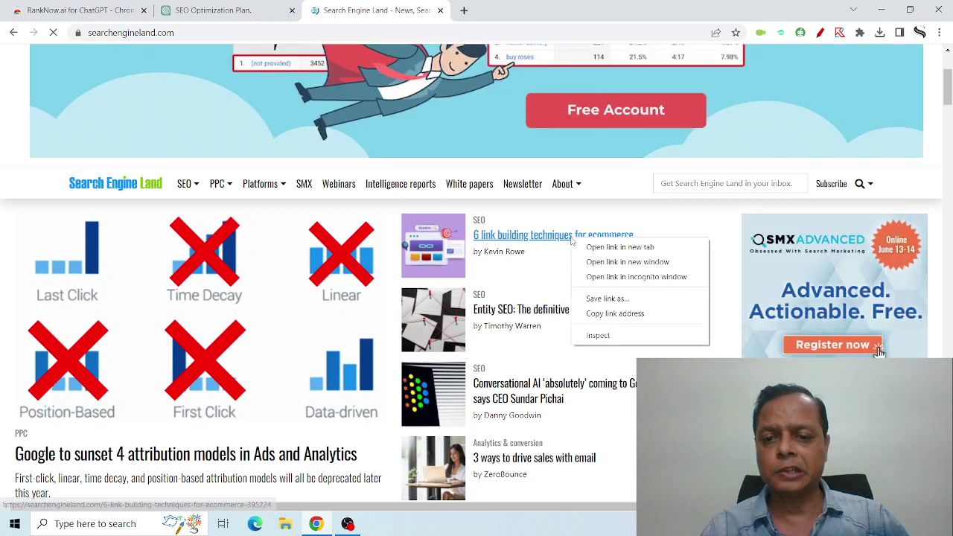
pyautogui.click(612, 311)
# Switch back to ChatGPT and run the Outrank Article prompt with the copied article link as the competitor URL
pyautogui.click(201, 10)
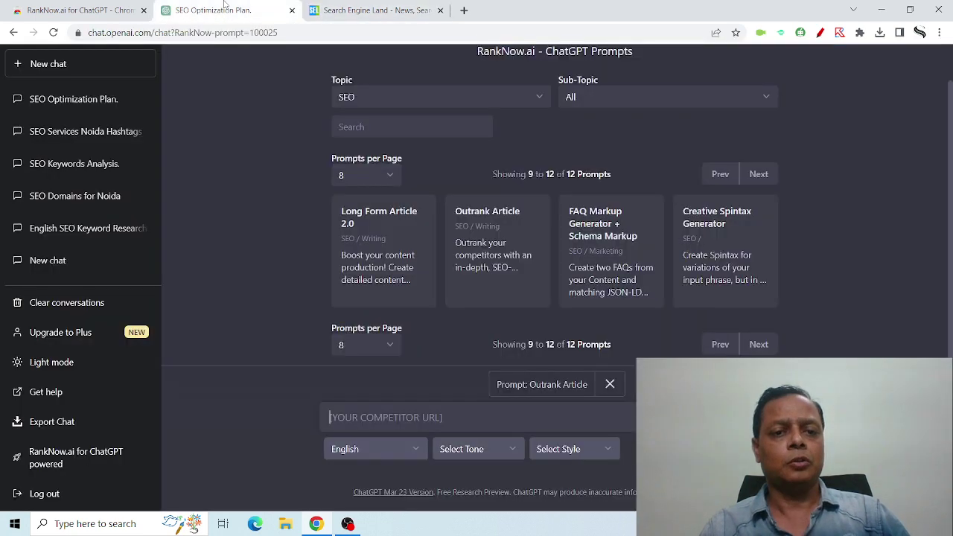
pyautogui.hotkey('ctrl', 'v')
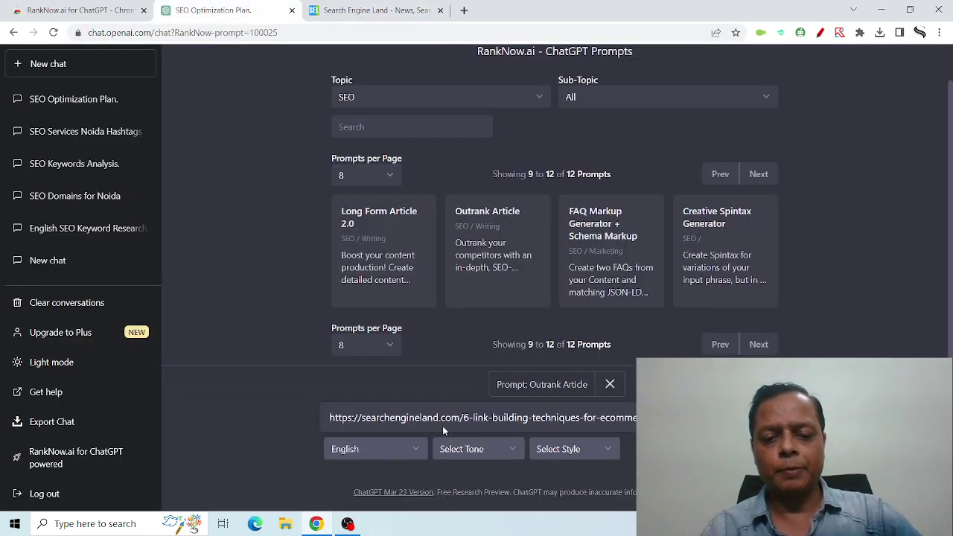
pyautogui.press('Return')
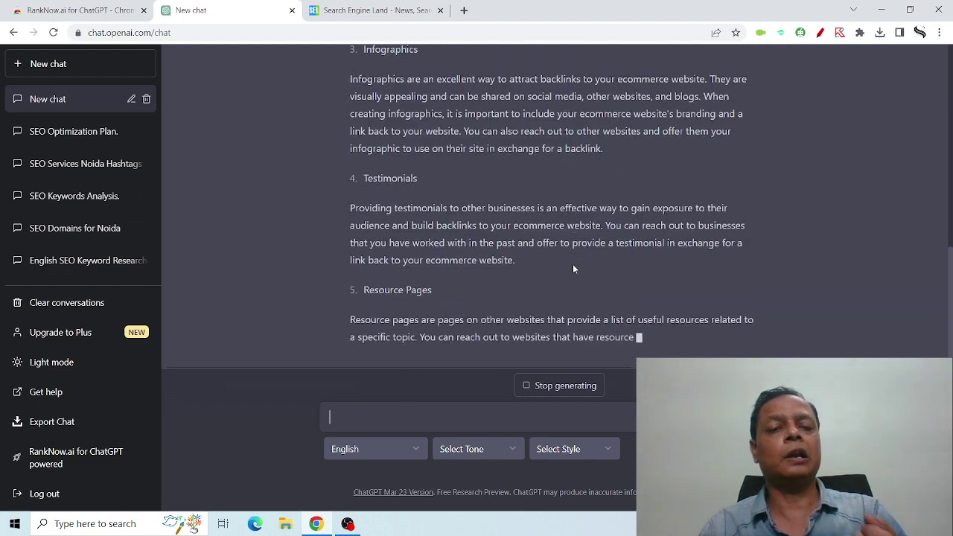
# Examine the generated ecommerce link building article from its introduction to the conclusion and closing image link
pyautogui.scroll(15, 572, 264)
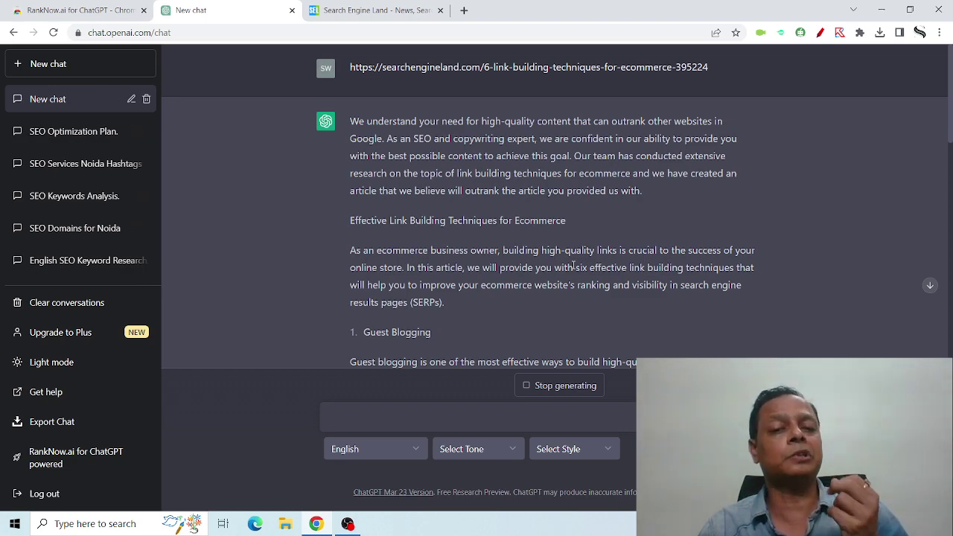
pyautogui.scroll(-5, 573, 266)
pyautogui.scroll(-8, 572, 265)
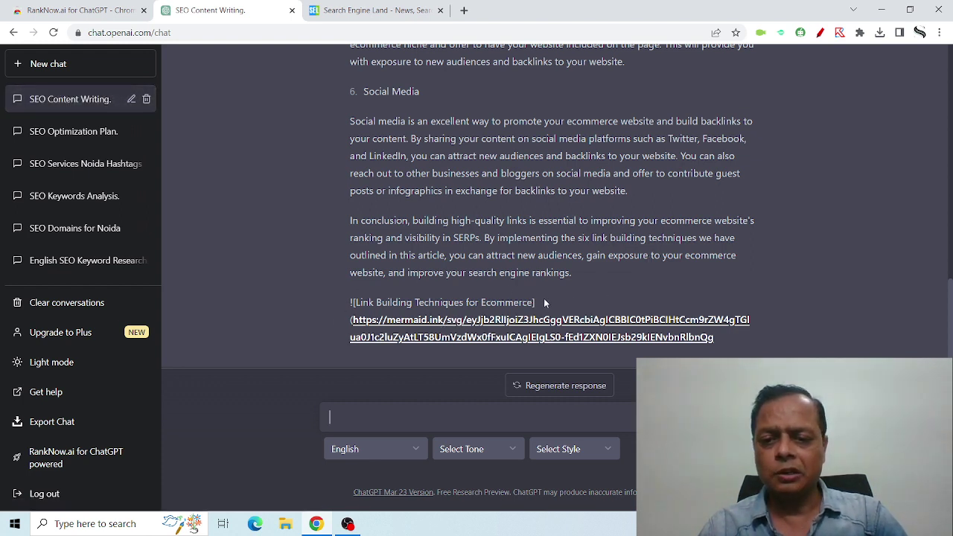
pyautogui.moveTo(754, 339); pyautogui.dragTo(375, 302)
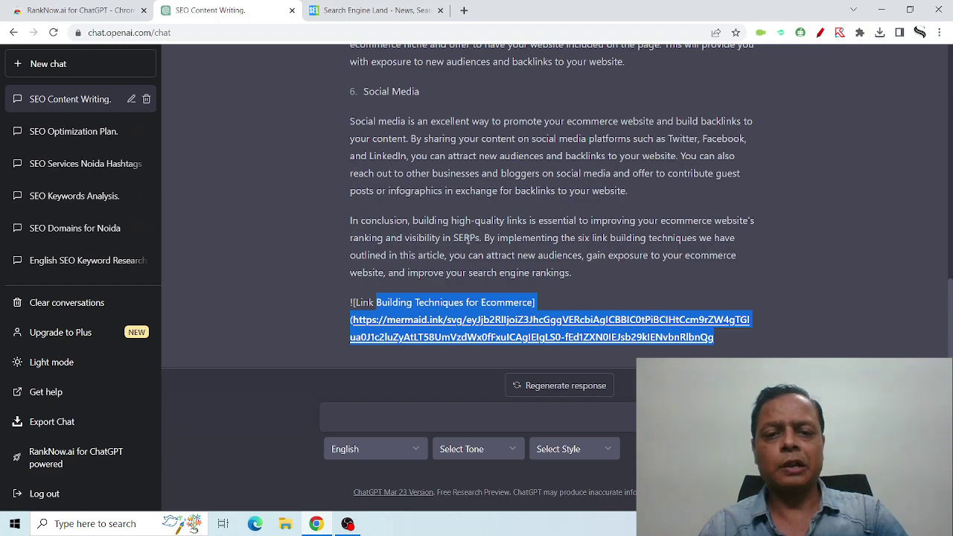
pyautogui.click(467, 238)
pyautogui.scroll(15, 467, 238)
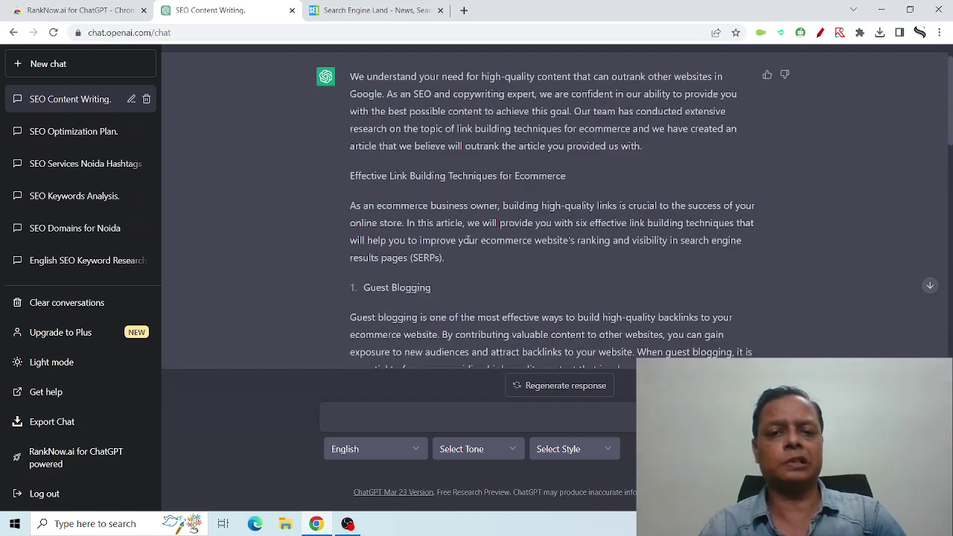
pyautogui.scroll(-15, 468, 239)
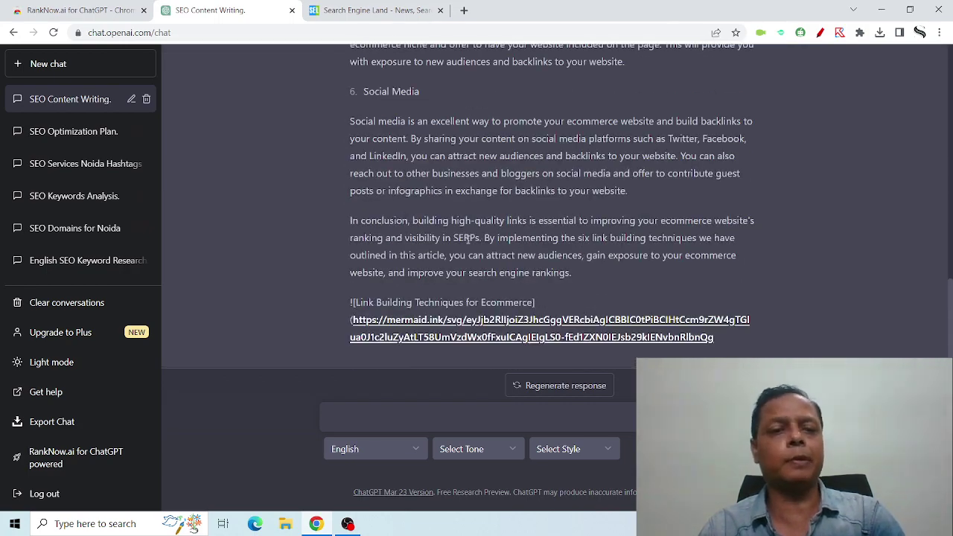
# Run the FAQ Markup Generator + Schema Markup prompt in a new chat for "adwen plus offering seo services in noida." and review the output
pyautogui.click(77, 64)
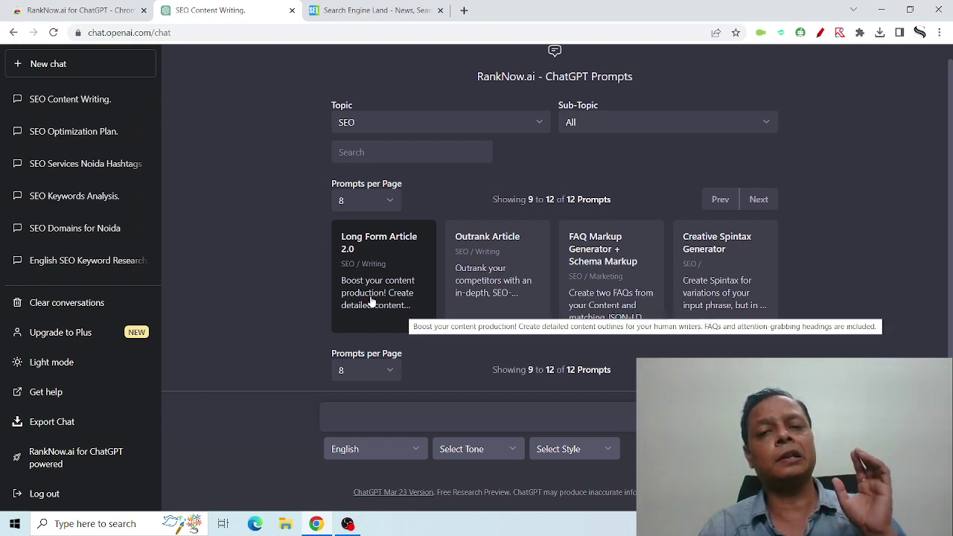
pyautogui.click(628, 262)
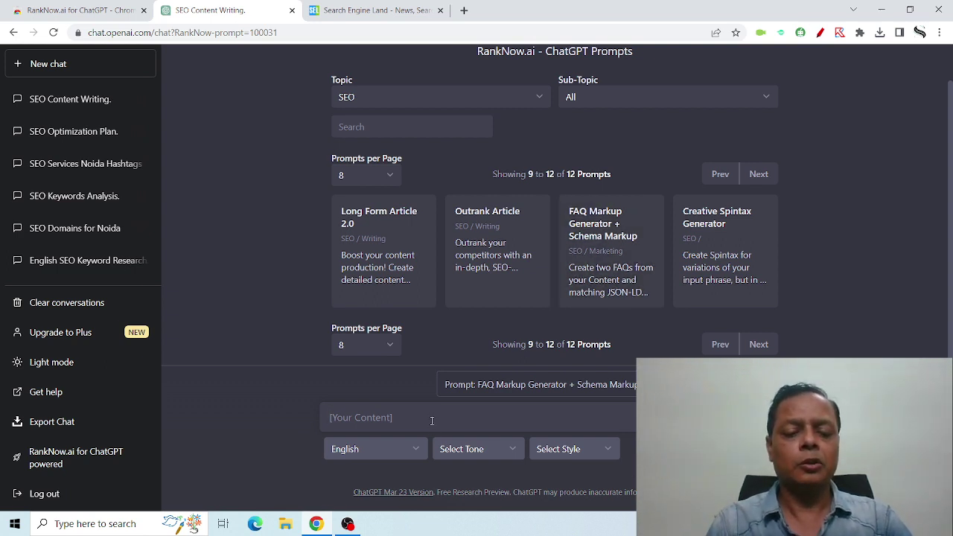
pyautogui.write('seo services in noida')
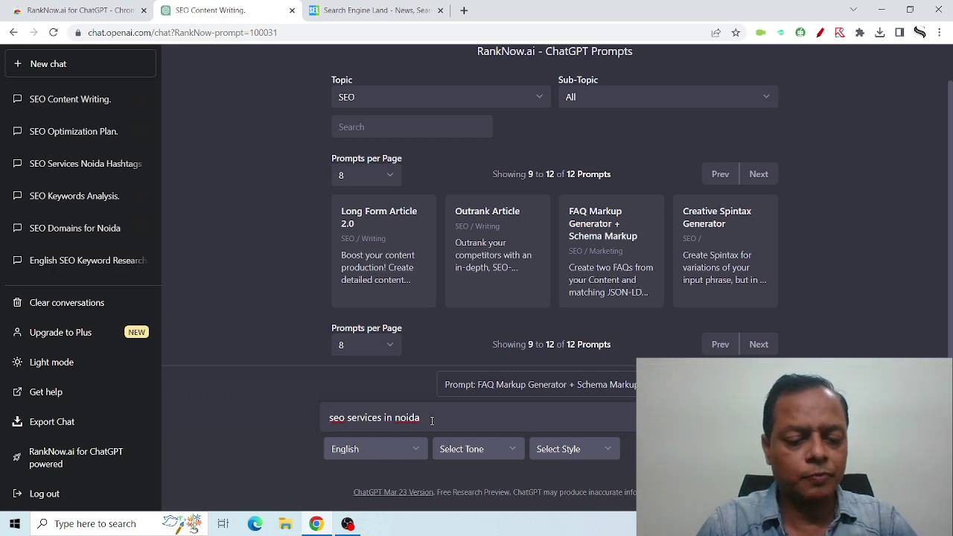
pyautogui.write('dwen ')
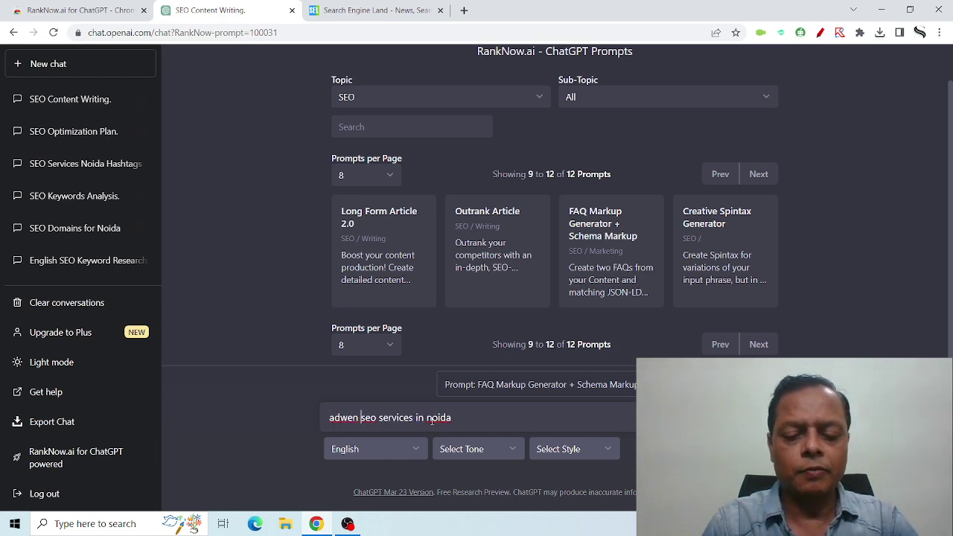
pyautogui.write('plus of')
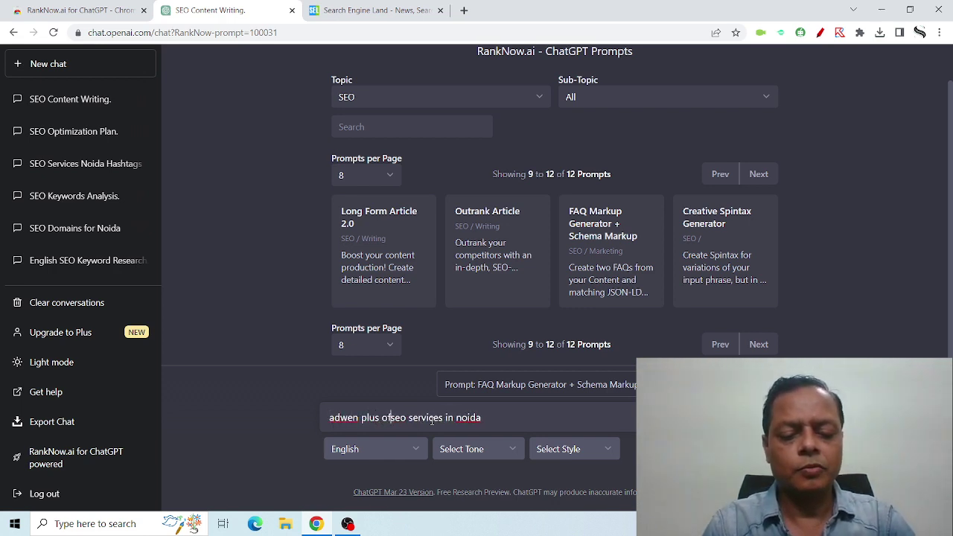
pyautogui.write('fering')
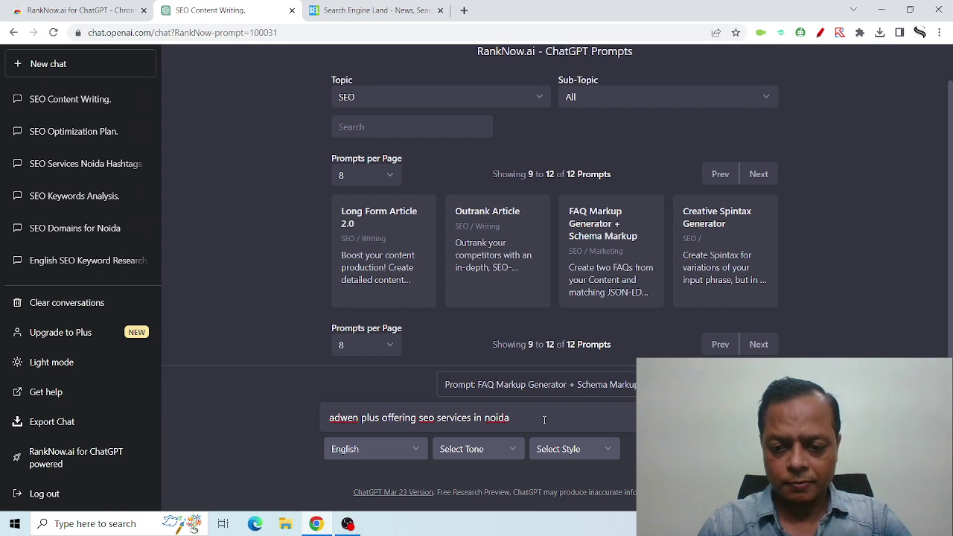
pyautogui.press('Return')
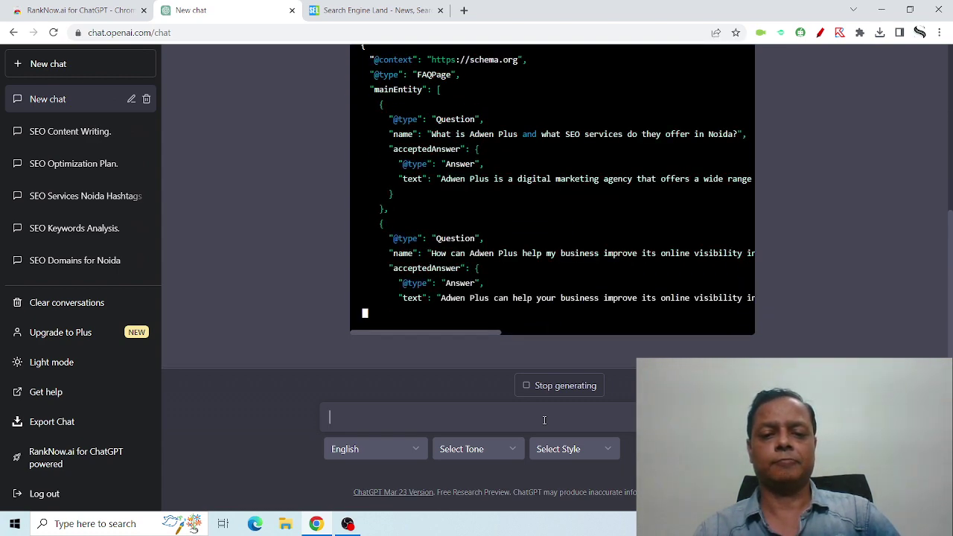
pyautogui.click(584, 376)
pyautogui.scroll(10, 621, 262)
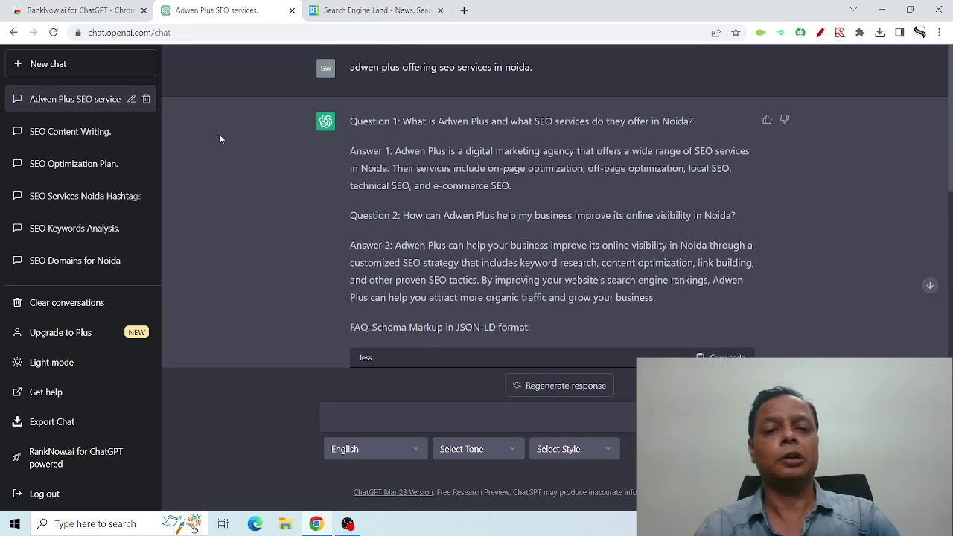
pyautogui.scroll(-1, 560, 190)
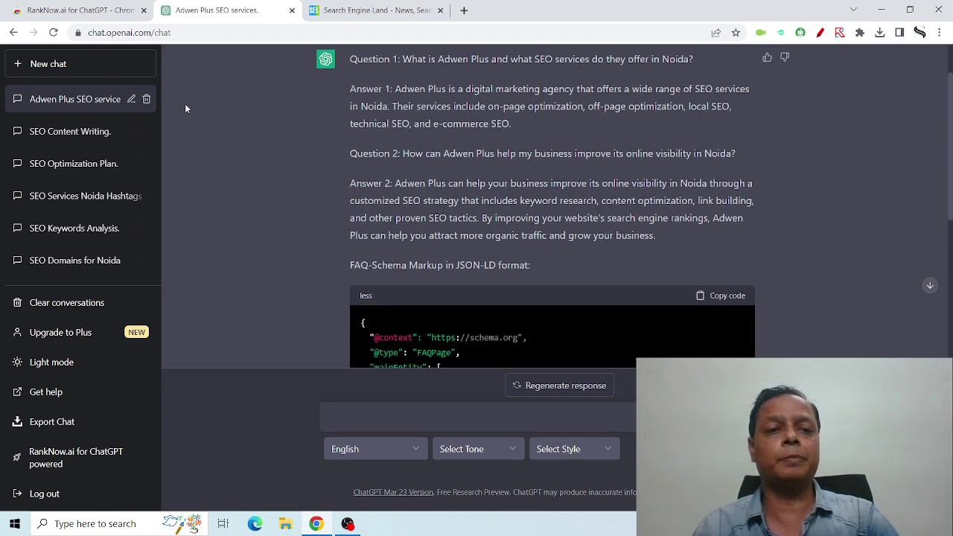
pyautogui.scroll(1, 288, 179)
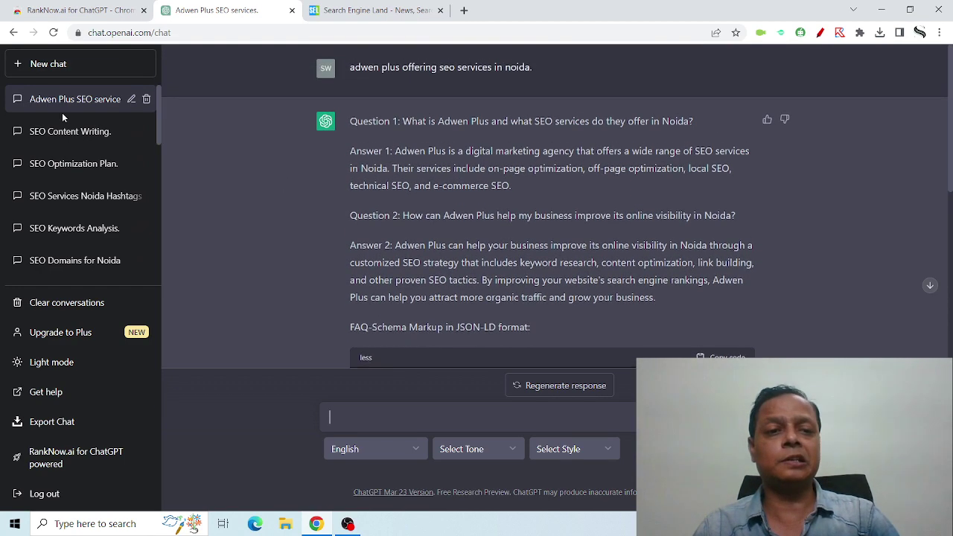
# Start a new chat, filter the RankNow.ai prompts by the Copywriting topic and browse both pages of prompts
pyautogui.click(67, 70)
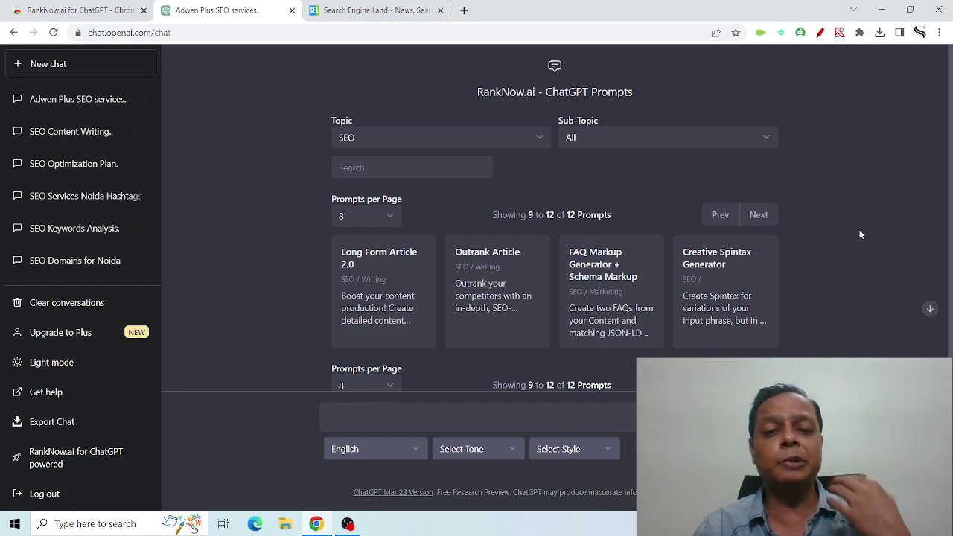
pyautogui.scroll(-1, 858, 234)
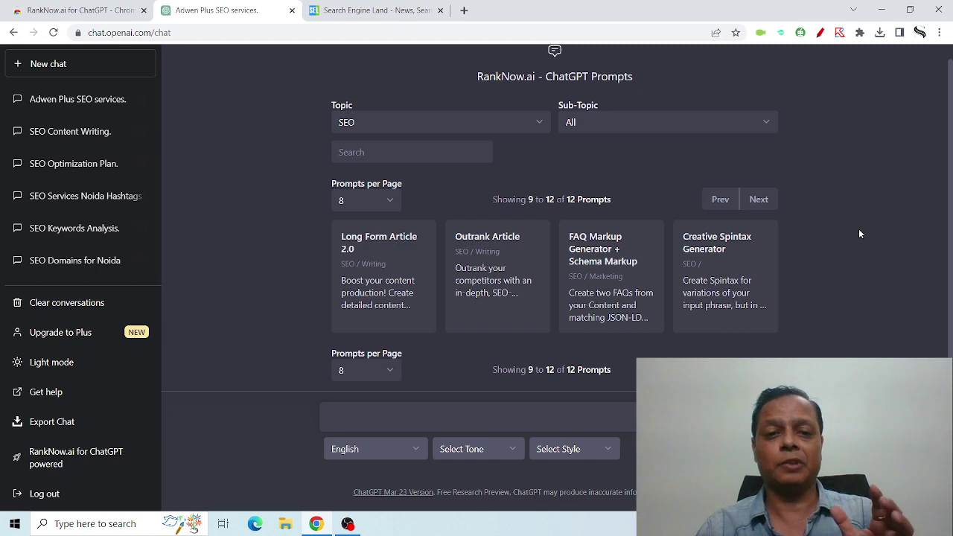
pyautogui.click(544, 127)
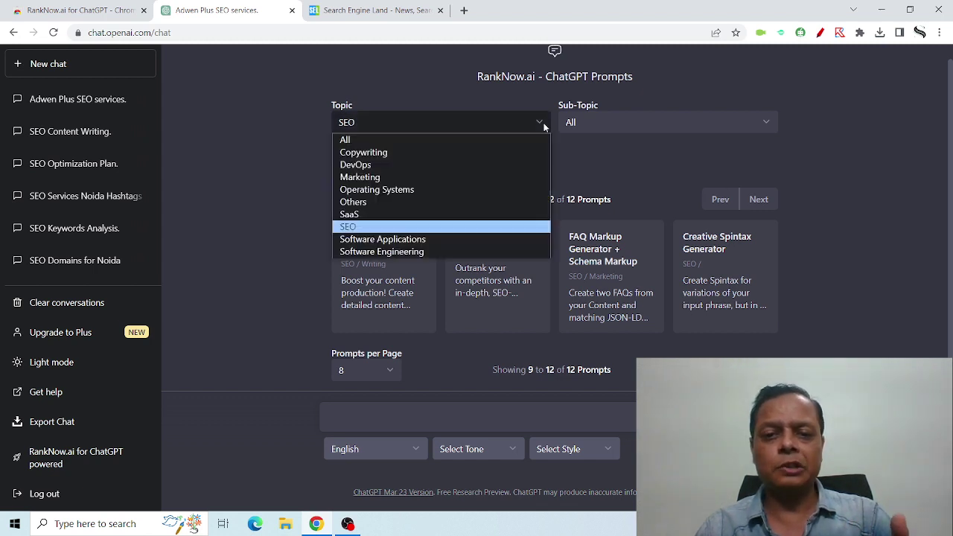
pyautogui.click(439, 152)
pyautogui.scroll(-2, 437, 151)
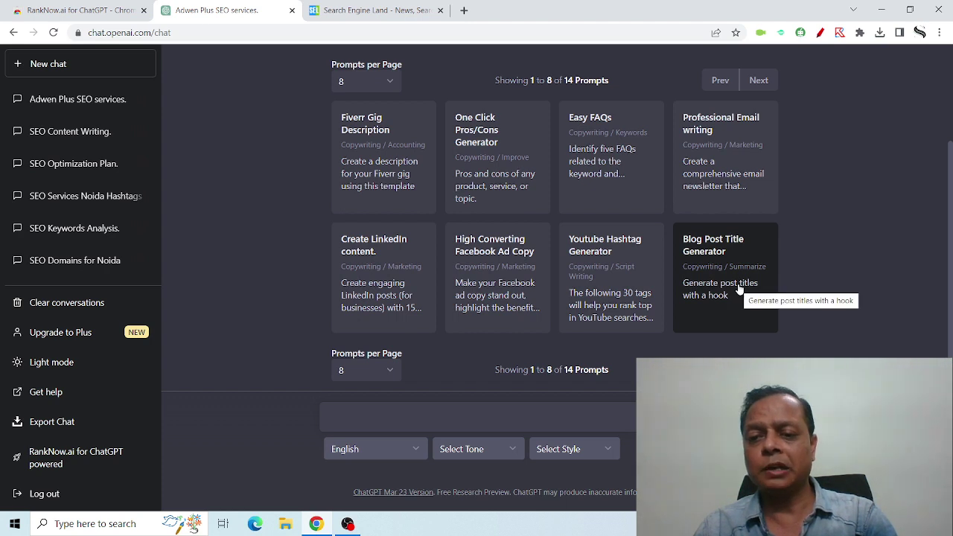
pyautogui.click(758, 370)
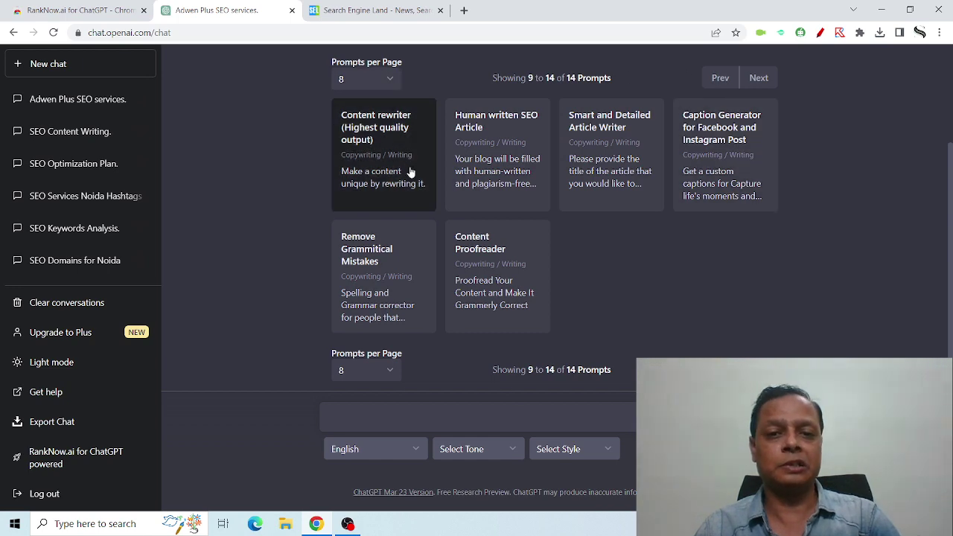
# Switch the prompt topic to Marketing, browse both pages of prompts and return to the first page
pyautogui.scroll(2, 405, 156)
pyautogui.click(436, 128)
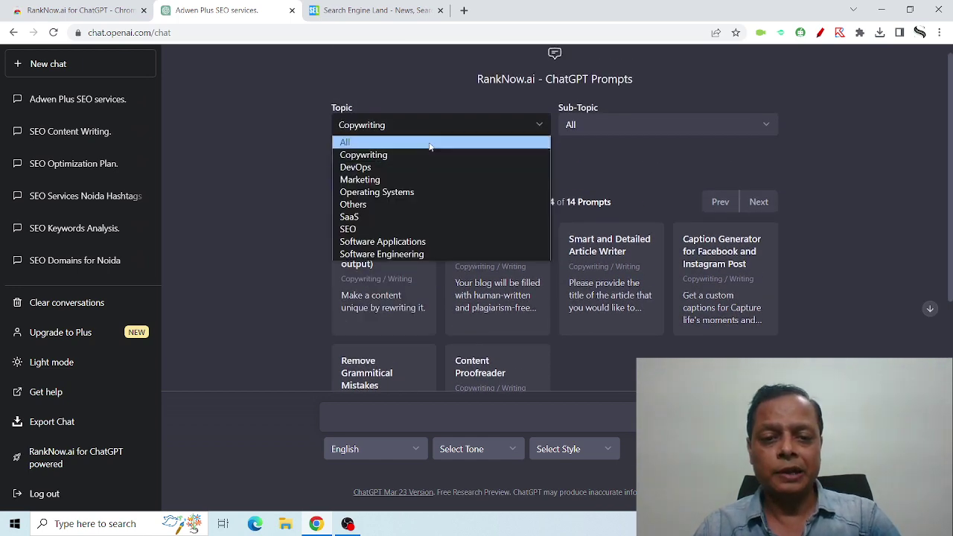
pyautogui.click(418, 180)
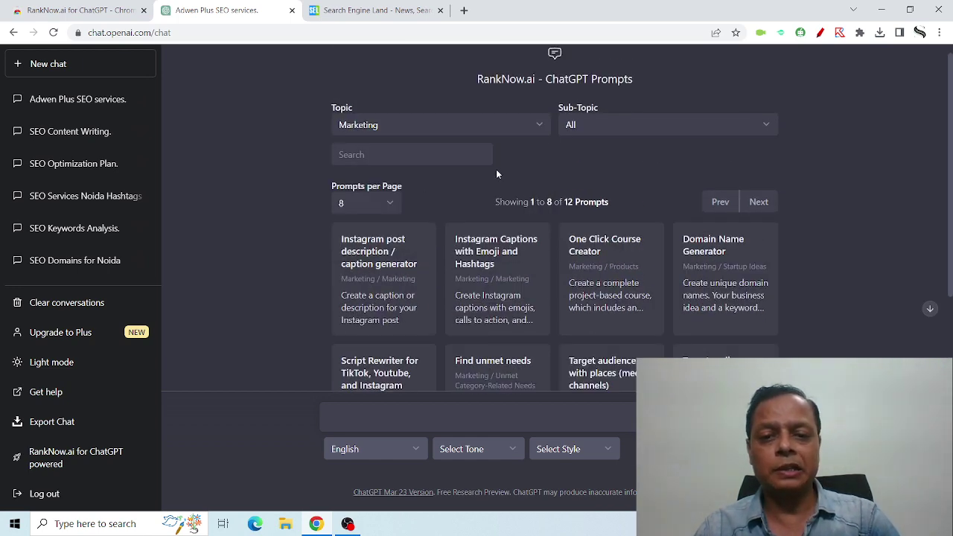
pyautogui.scroll(-1, 424, 281)
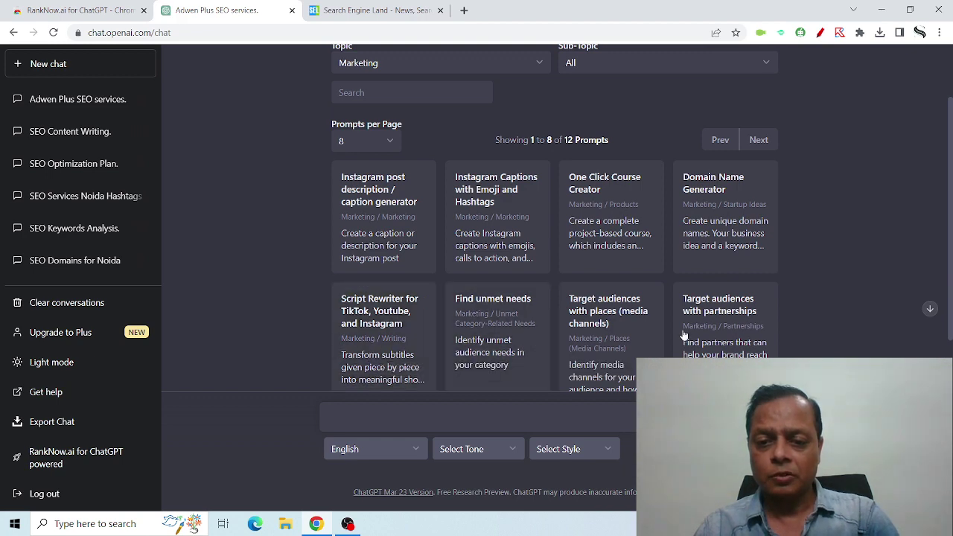
pyautogui.scroll(-1, 767, 323)
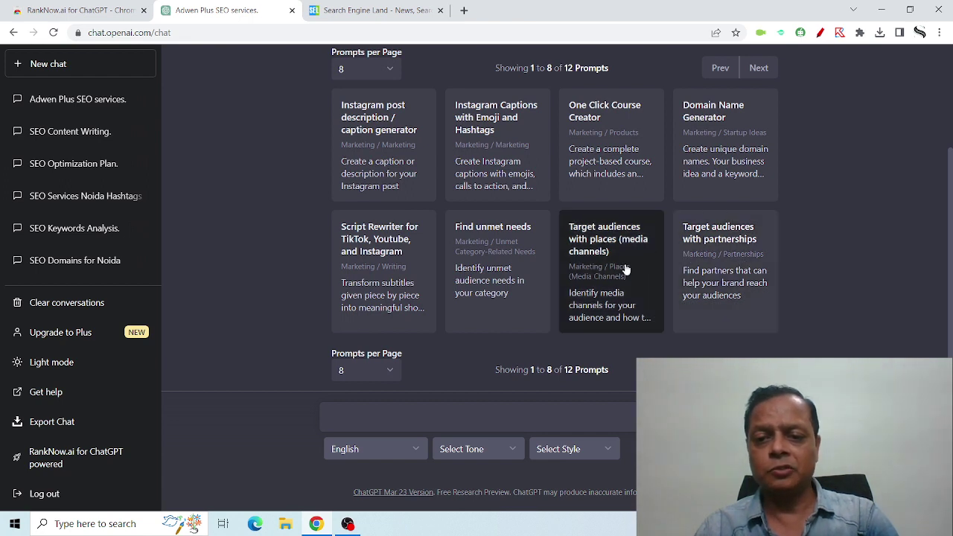
pyautogui.click(758, 370)
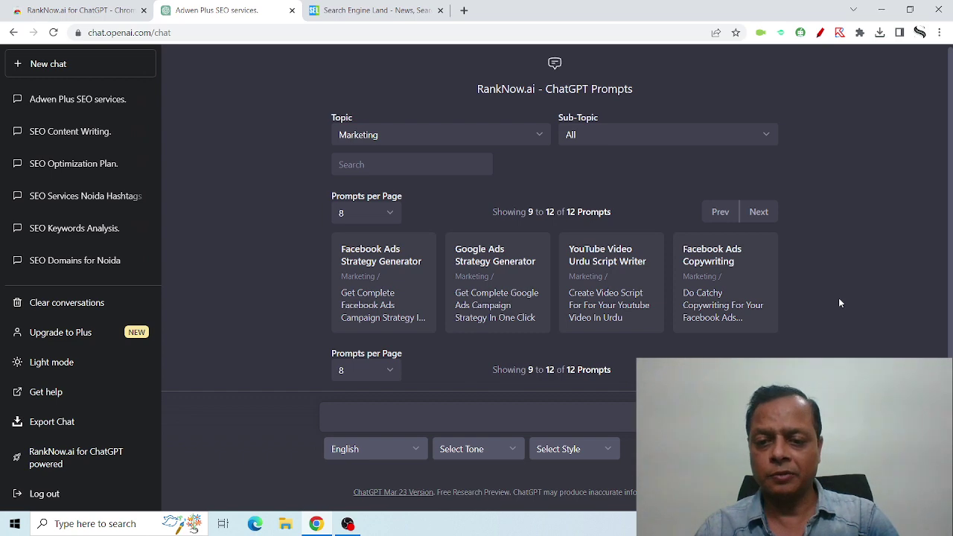
pyautogui.click(719, 212)
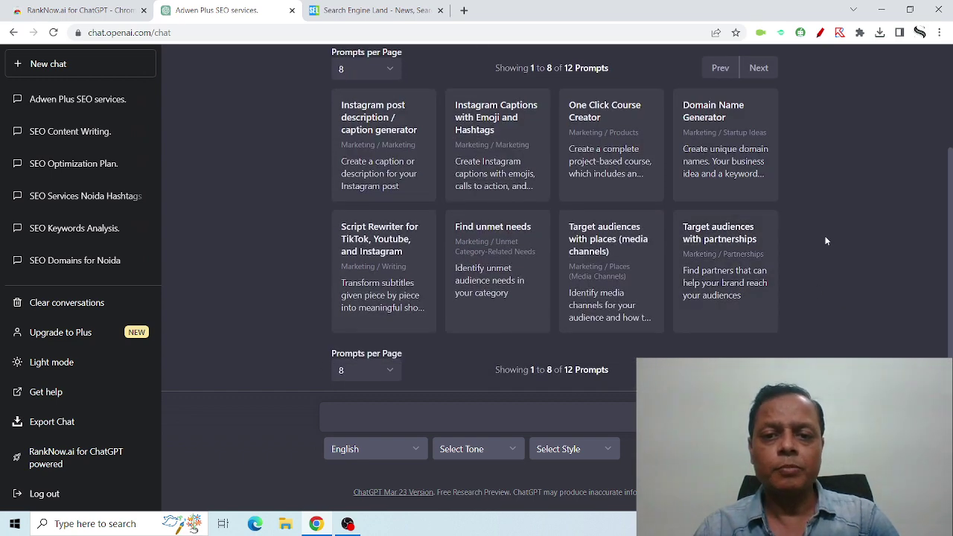
# Run the "Script Rewriter for TikTok, Youtube, and Instagram" prompt with "seo services in noida" as the video subtitle
pyautogui.click(390, 289)
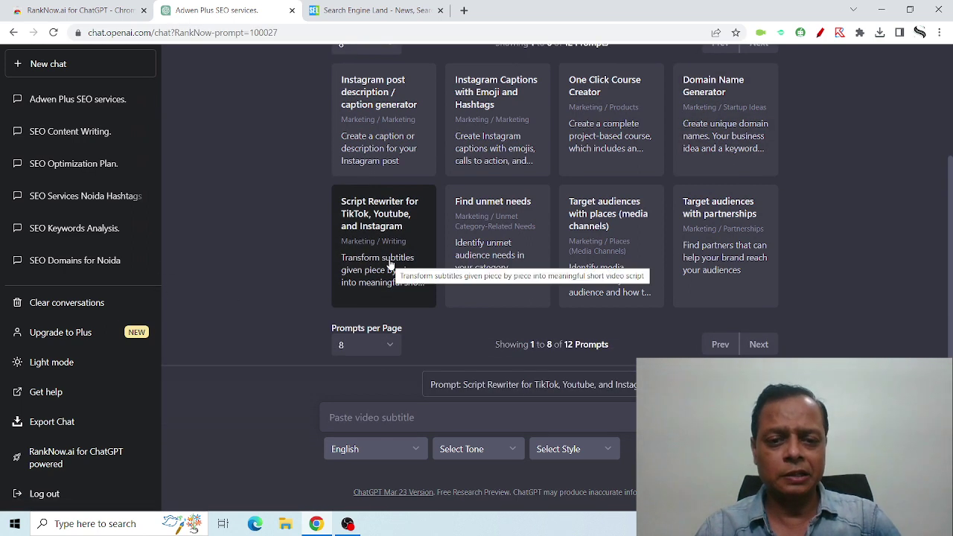
pyautogui.click(438, 417)
pyautogui.write('seo serv')
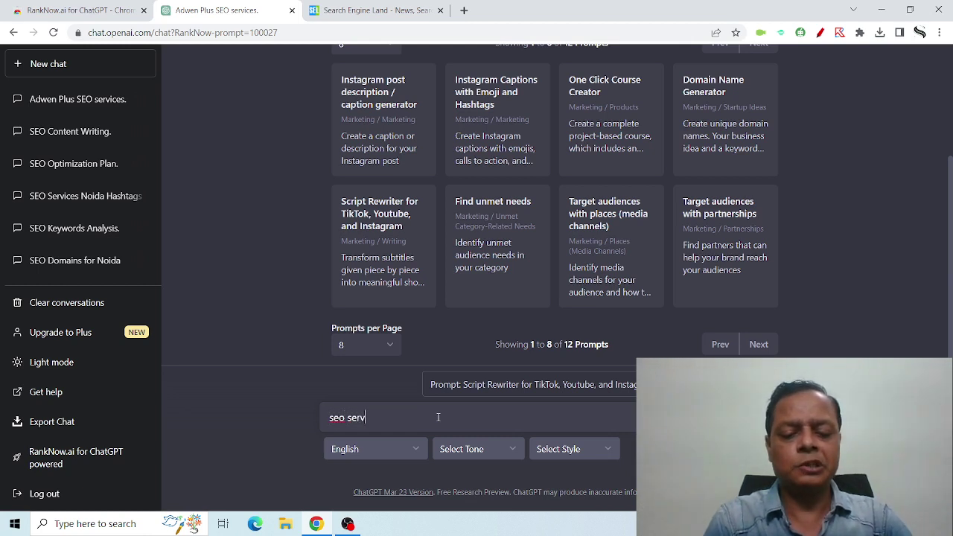
pyautogui.write('ices in n')
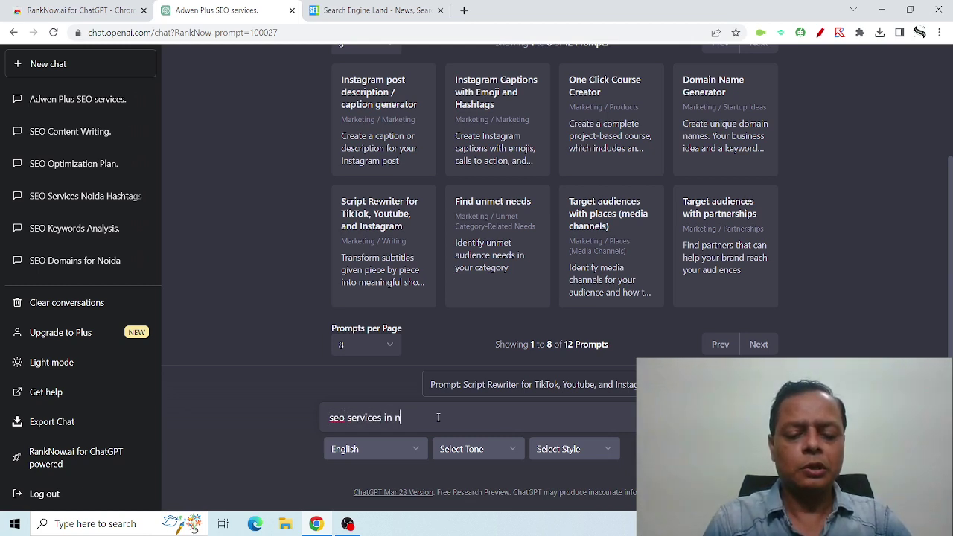
pyautogui.write('oida')
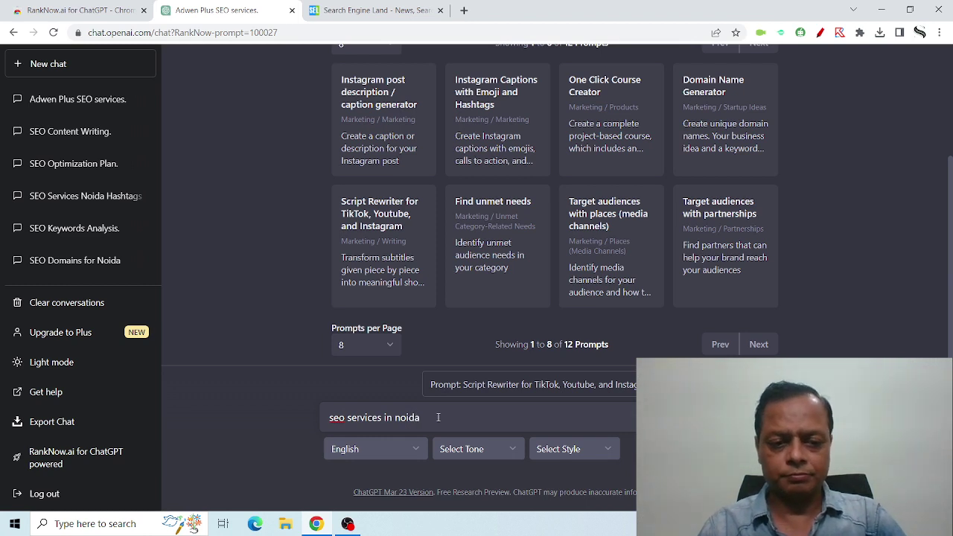
pyautogui.press('Return')
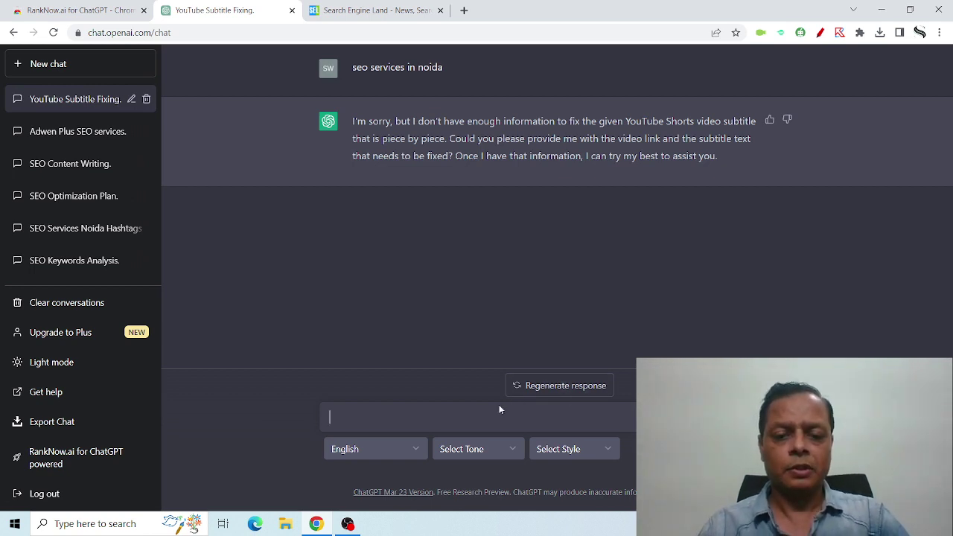
# Ask "Why seo services is important for our online business" in the same chat, correcting the misspelled word before sending, and review the answer
pyautogui.click(444, 427)
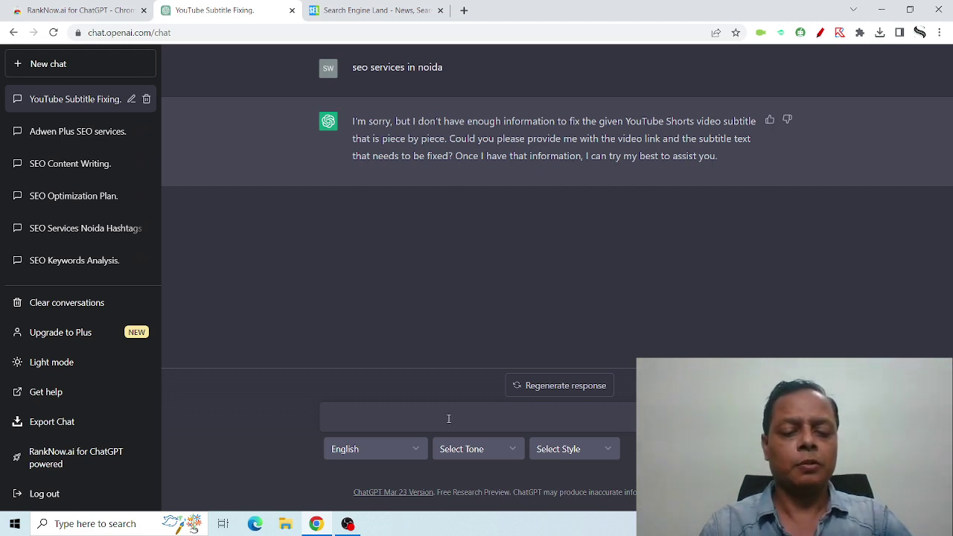
pyautogui.write('Why seo')
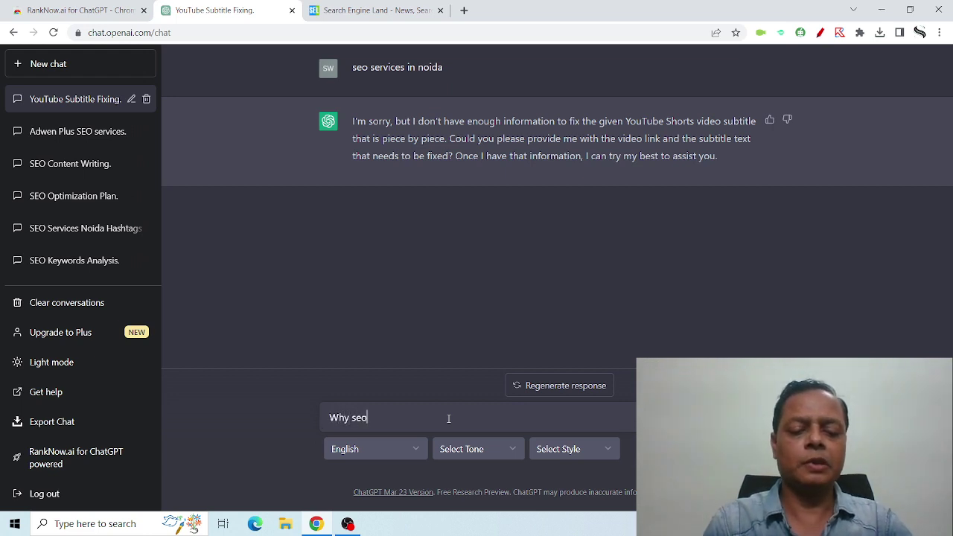
pyautogui.write(' services')
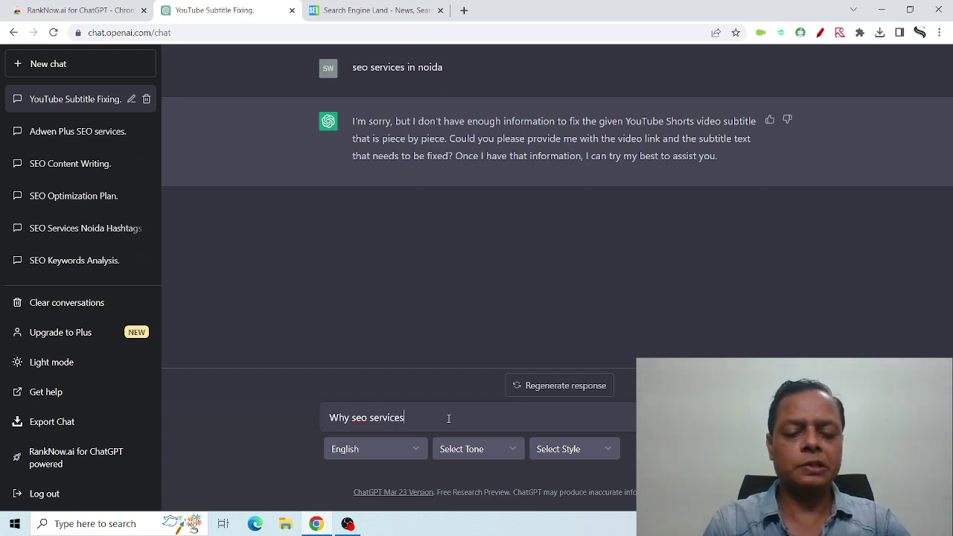
pyautogui.write(' is imporat')
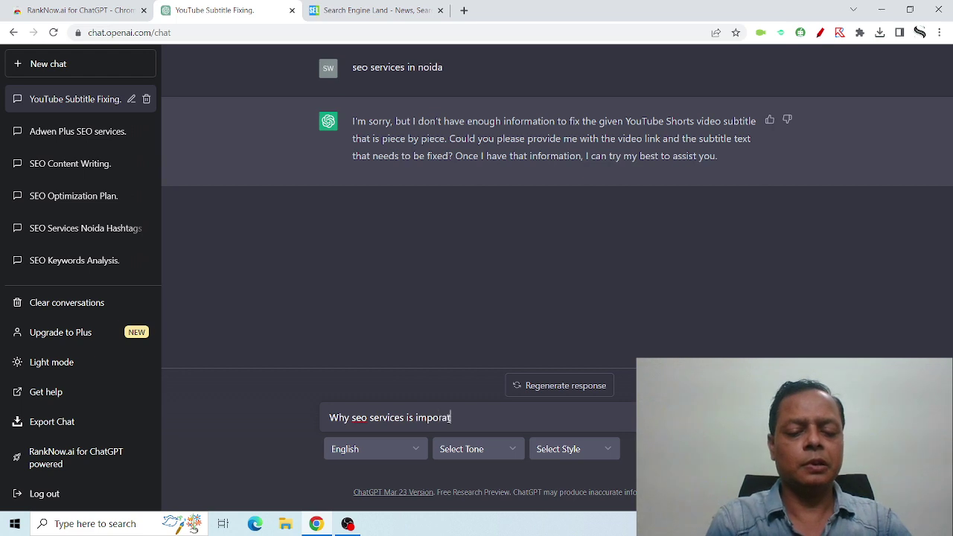
pyautogui.write('nt for o')
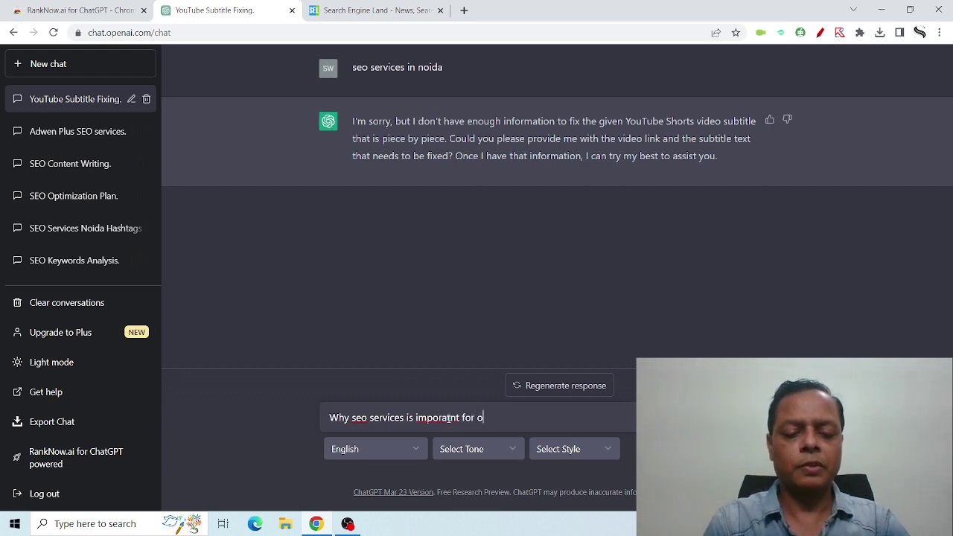
pyautogui.write('ur onlin')
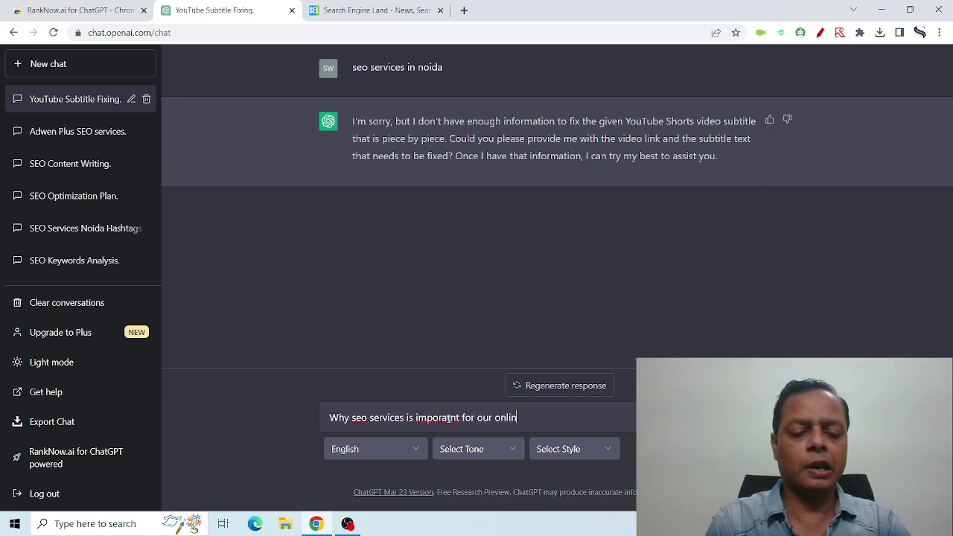
pyautogui.write('e business')
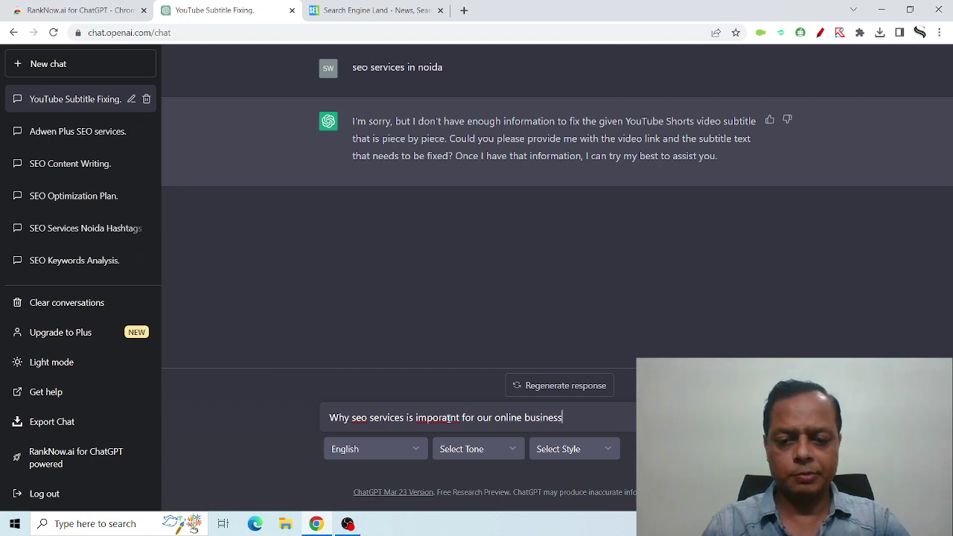
pyautogui.rightClick(448, 418)
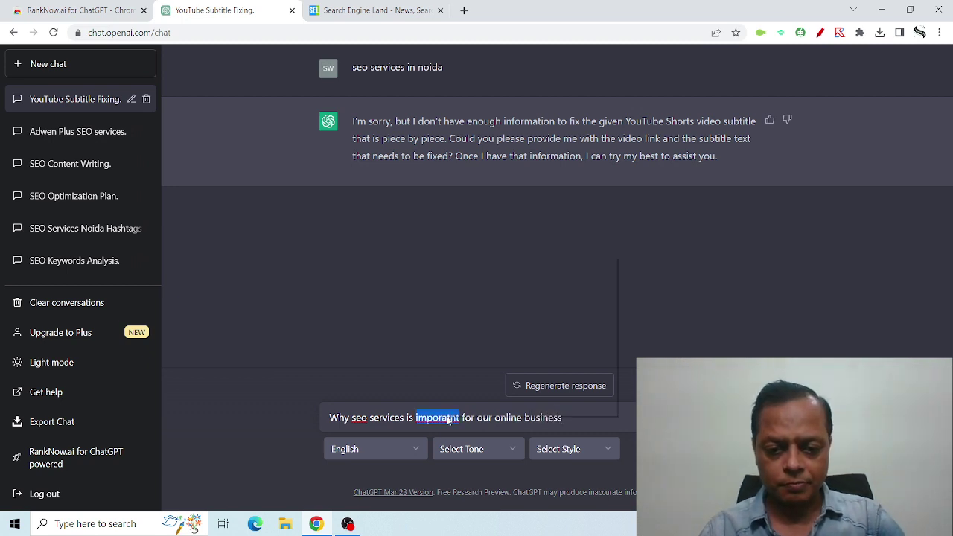
pyautogui.click(503, 266)
pyautogui.press('Return')
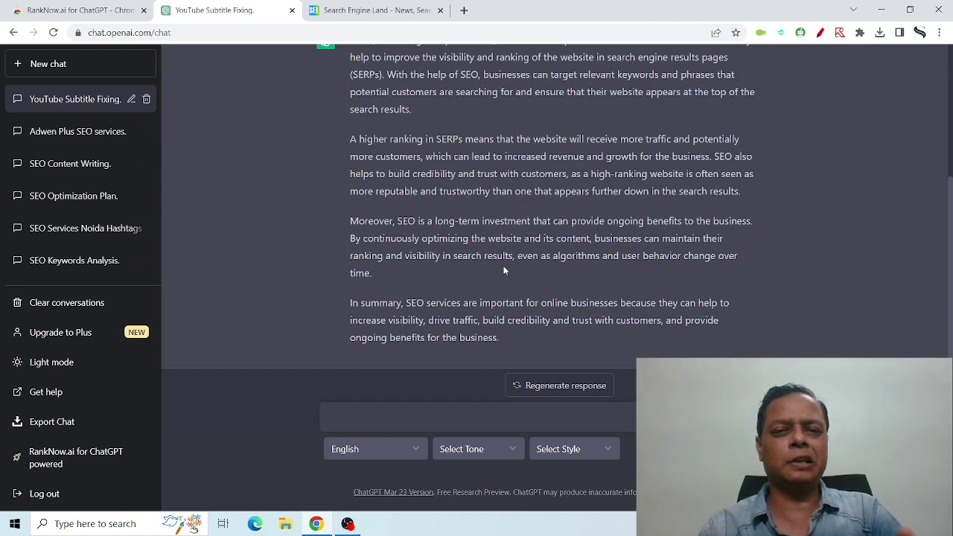
pyautogui.scroll(3, 518, 277)
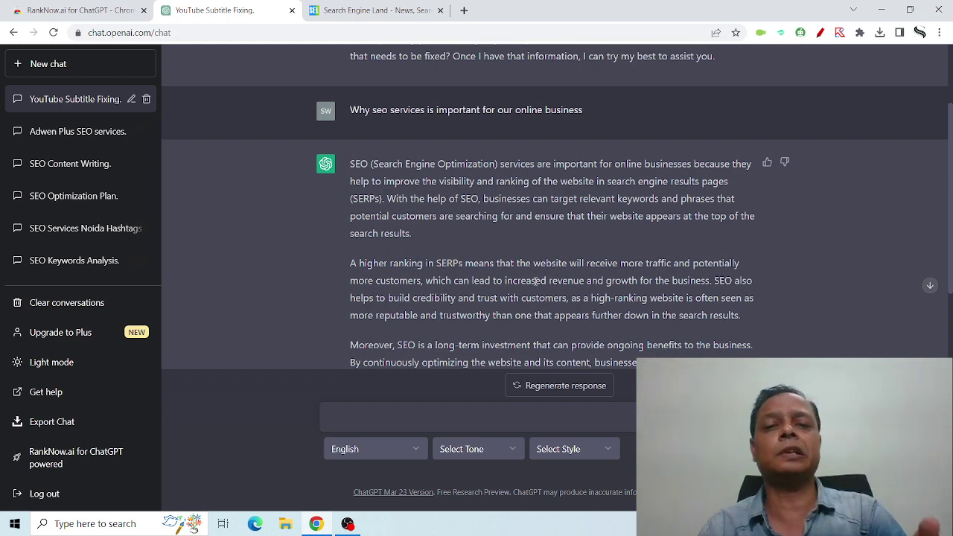
pyautogui.scroll(-3, 462, 225)
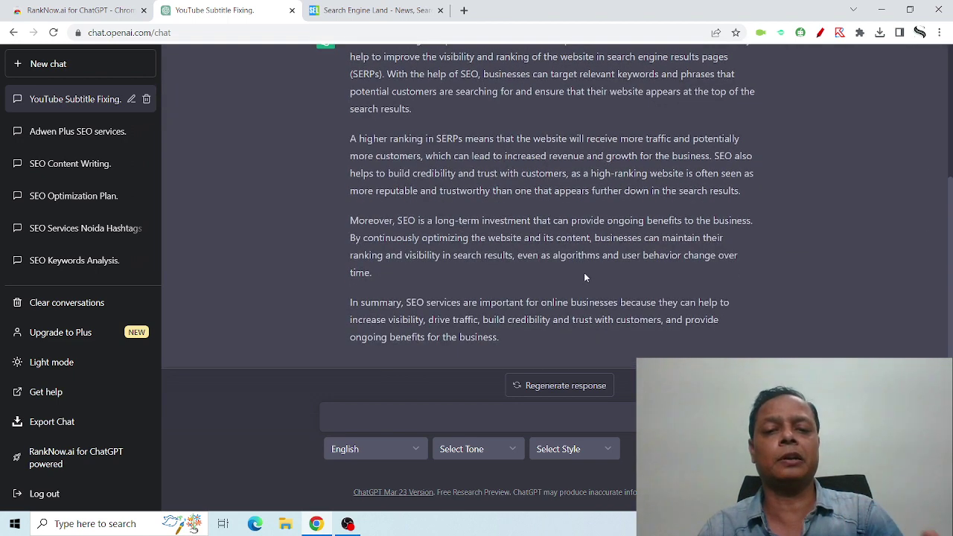
pyautogui.scroll(3, 619, 302)
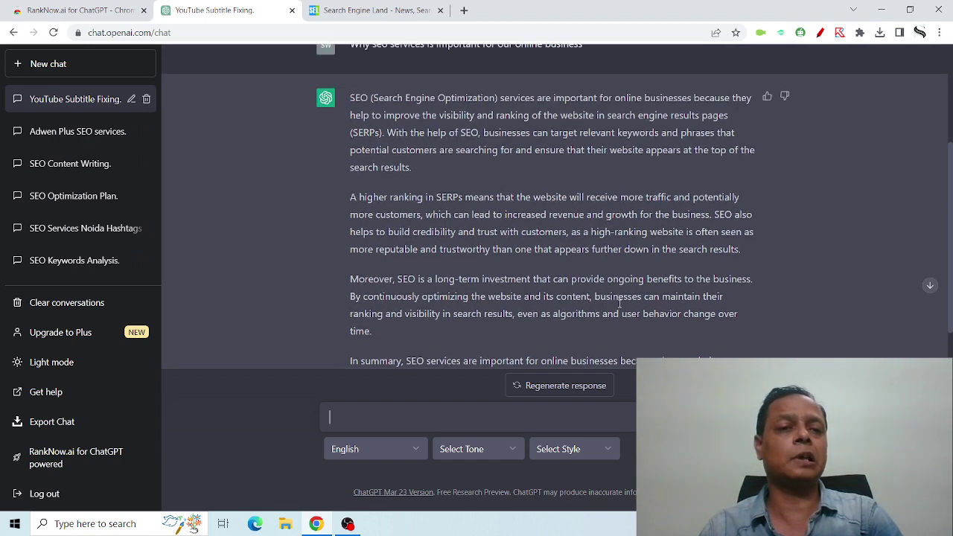
pyautogui.scroll(2, 619, 302)
# Start a new chat and filter the RankNow.ai prompts by the topic Others and the sub-topic Design
pyautogui.click(68, 70)
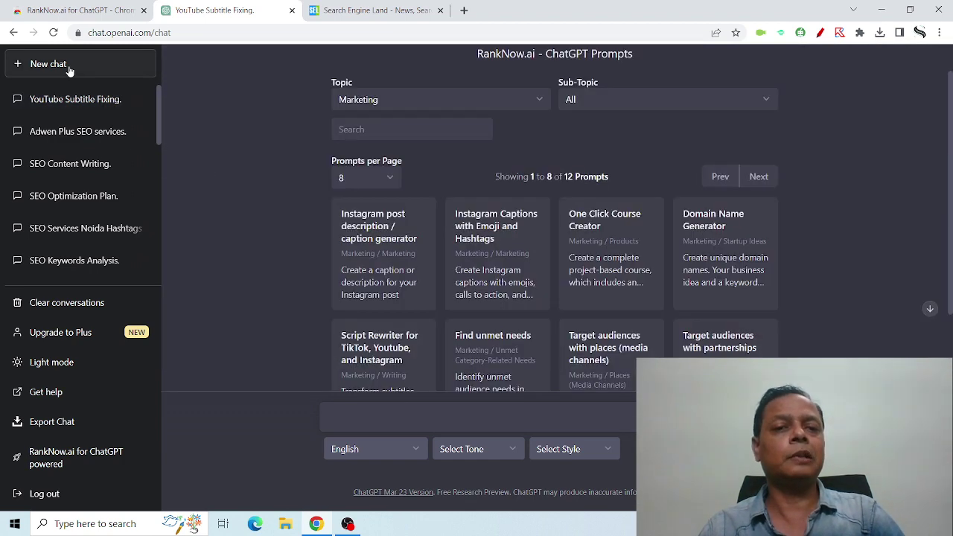
pyautogui.click(539, 100)
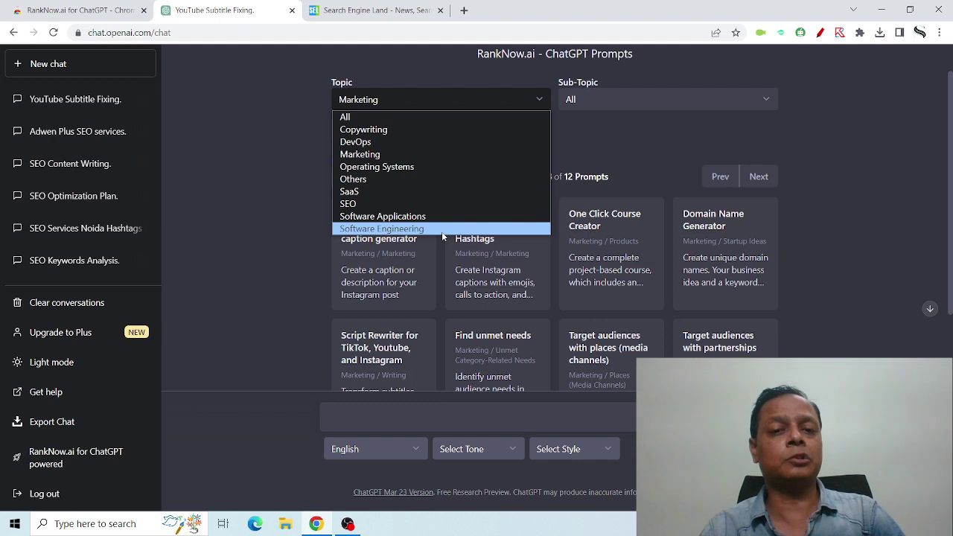
pyautogui.click(380, 178)
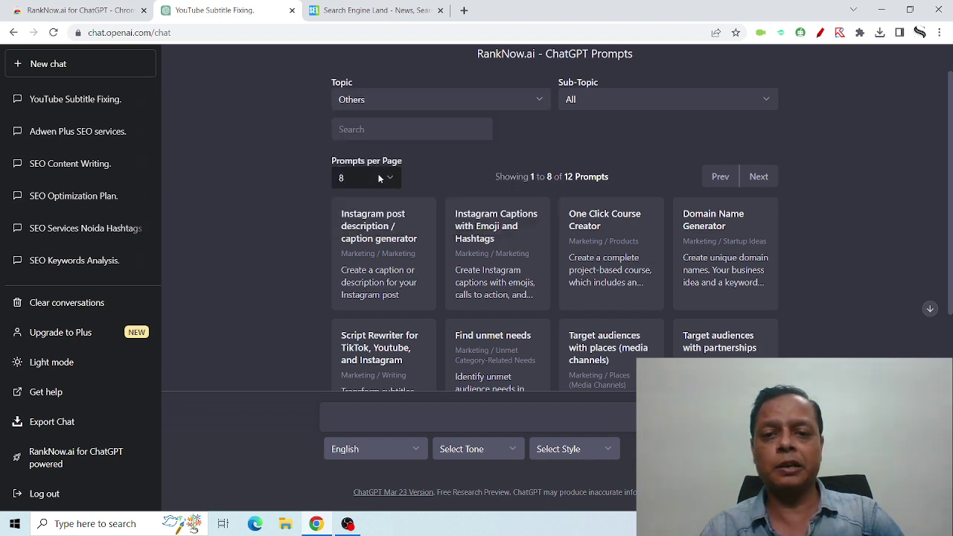
pyautogui.click(607, 140)
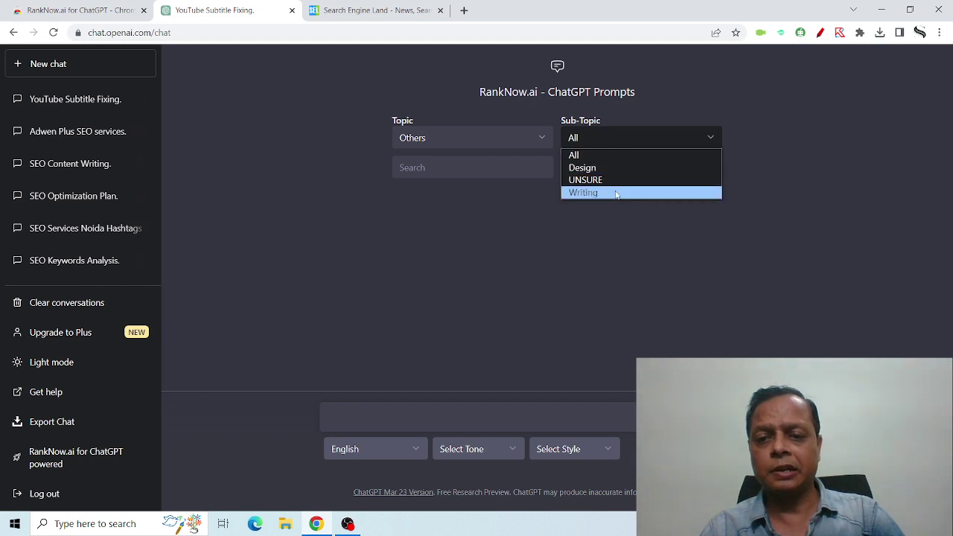
pyautogui.click(608, 169)
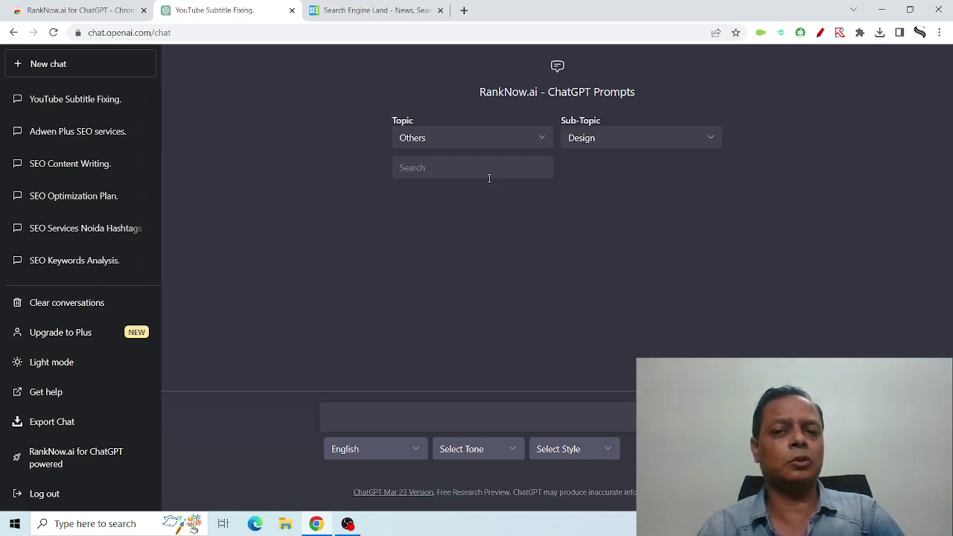
# Switch the prompt topic from Others to Copywriting and look over the first page of prompts
pyautogui.click(541, 139)
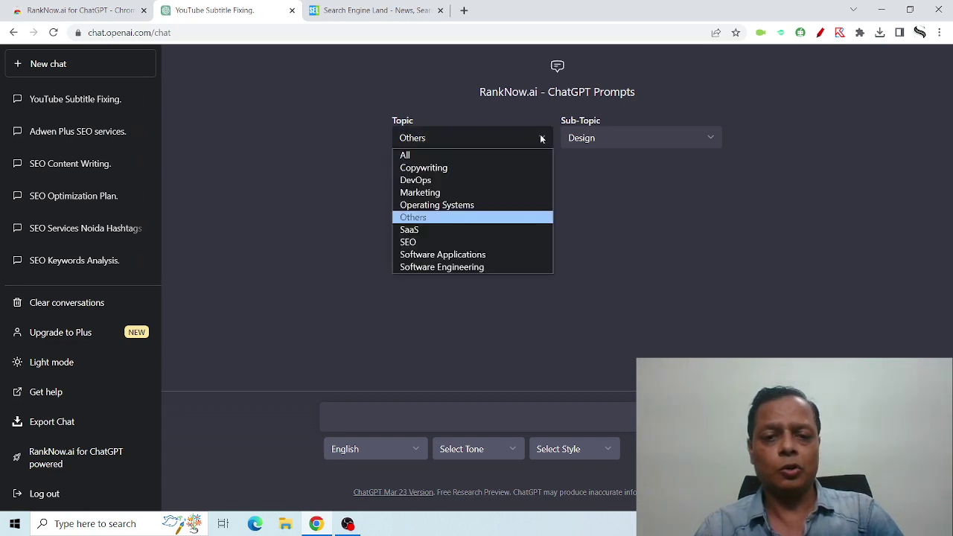
pyautogui.click(463, 169)
pyautogui.scroll(-2, 462, 171)
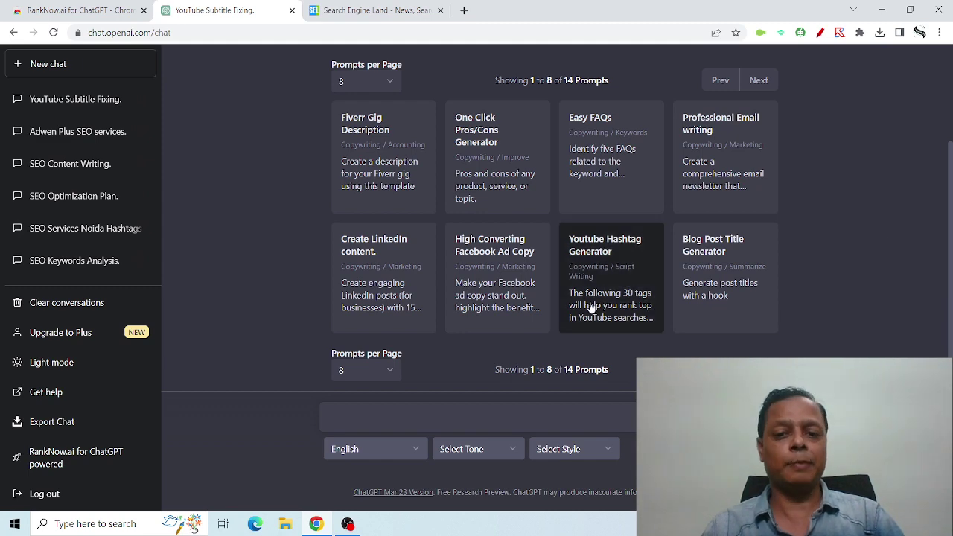
pyautogui.click(348, 524)
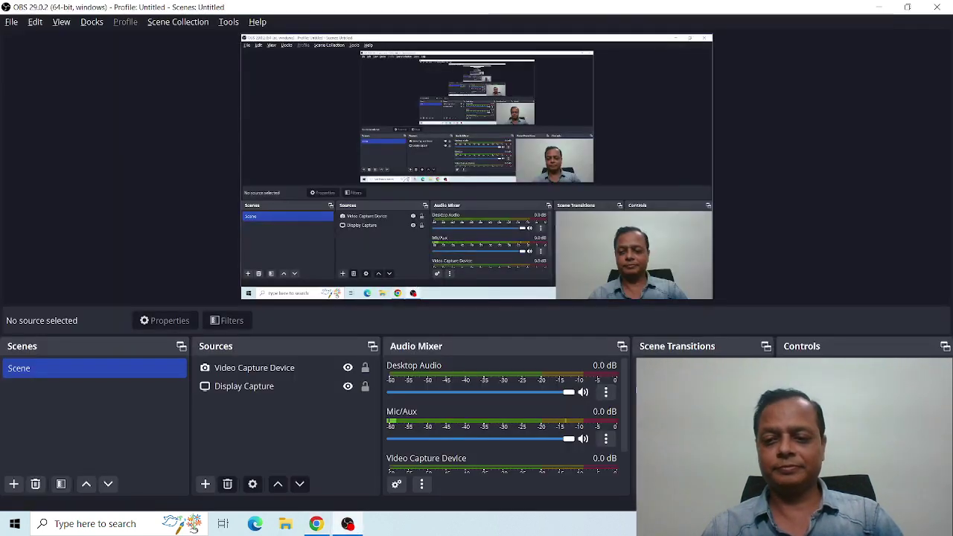